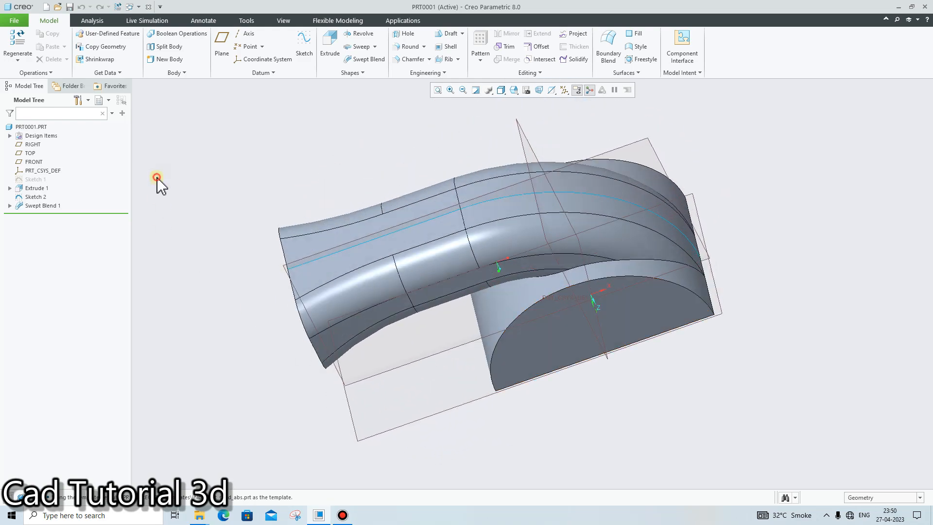
- Create a new solid part named prt0003 with the default template
{"action": "left_click", "coordinate": [46, 6]}
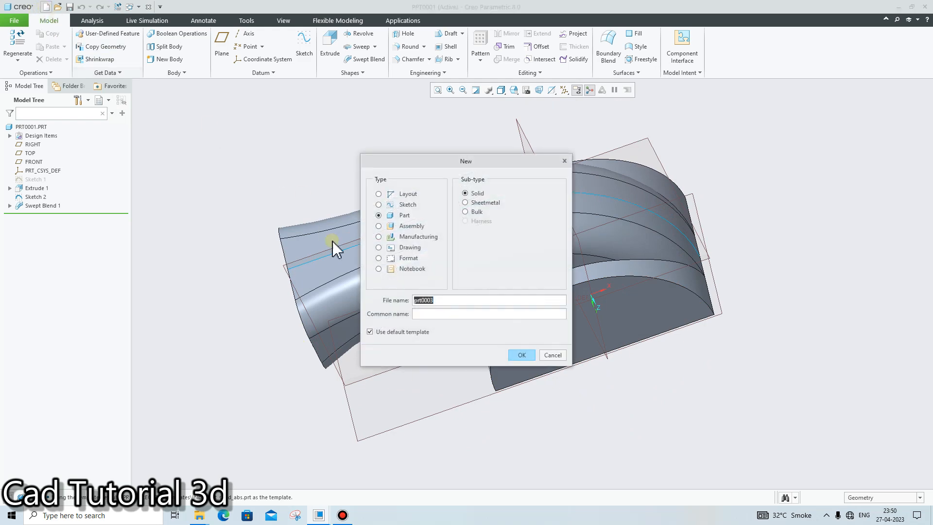
{"action": "left_click", "coordinate": [520, 355]}
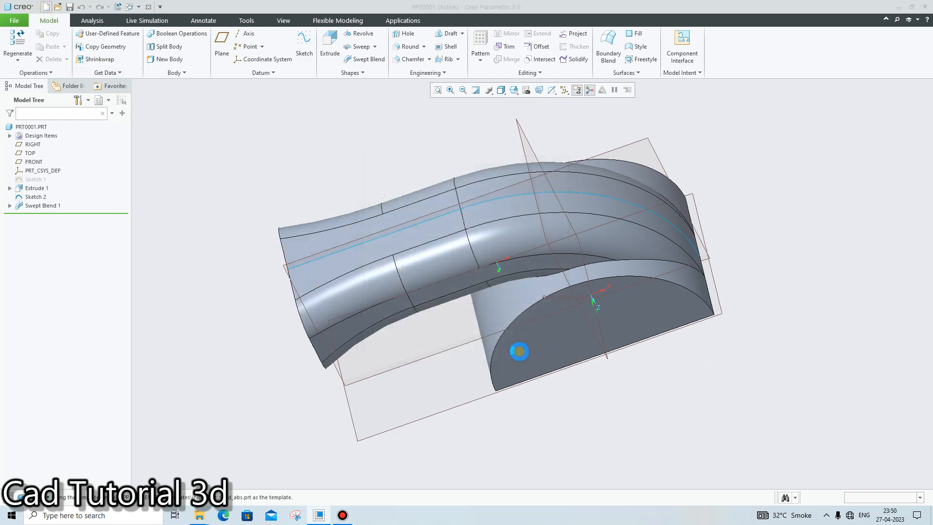
{"action": "left_click", "coordinate": [876, 9]}
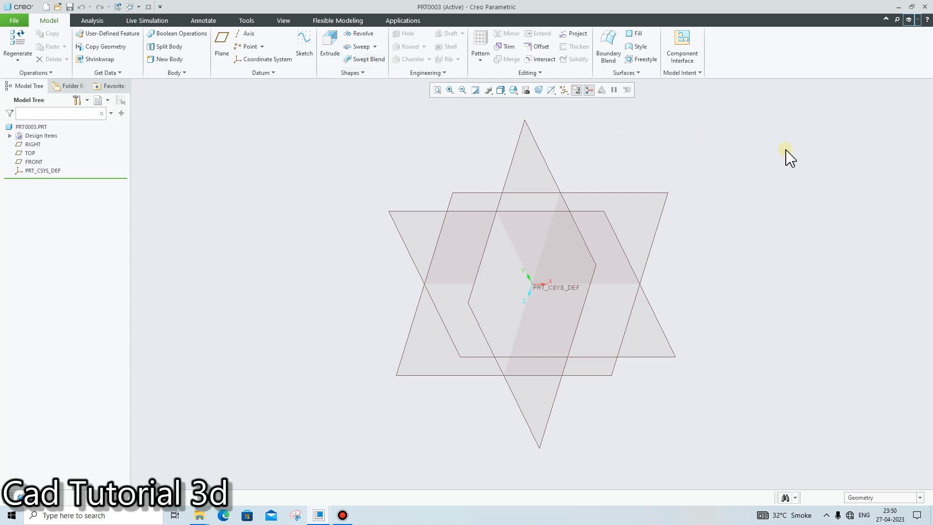
- Start a sketch on the FRONT plane and draw a quarter arc of about 281 radius from the origin, curving up and to the left
{"action": "left_click", "coordinate": [430, 213]}
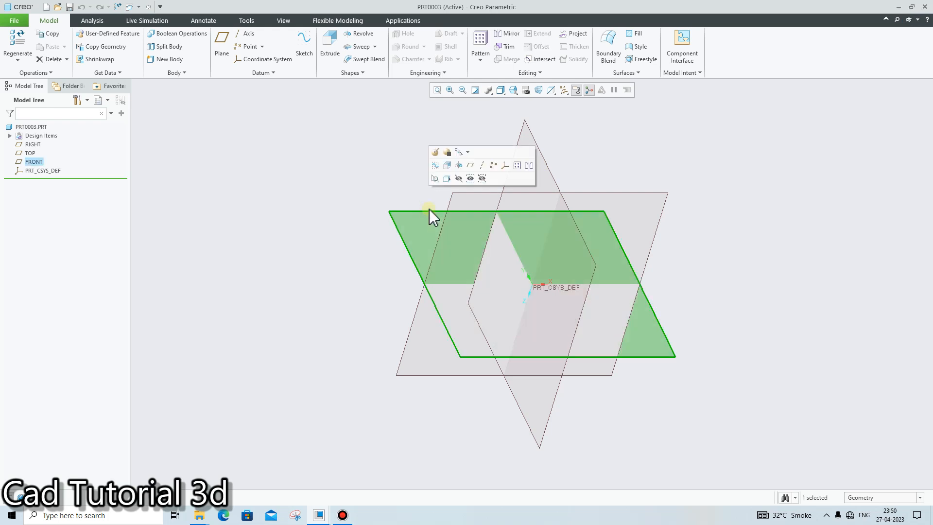
{"action": "left_click", "coordinate": [436, 165]}
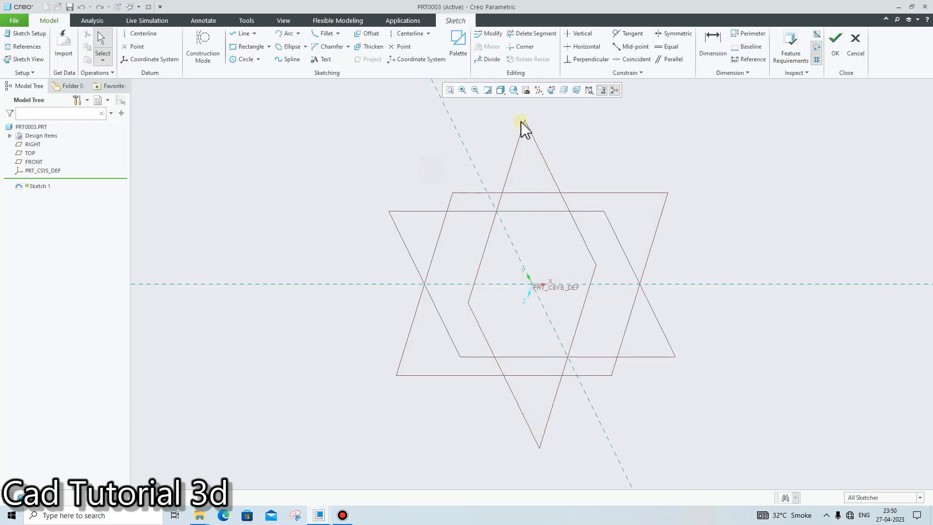
{"action": "left_click", "coordinate": [551, 90]}
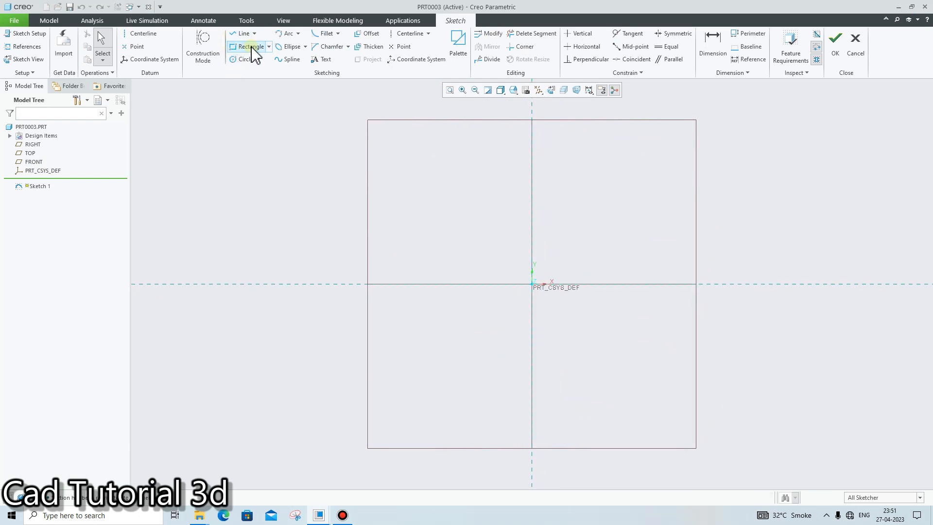
{"action": "left_click", "coordinate": [236, 35]}
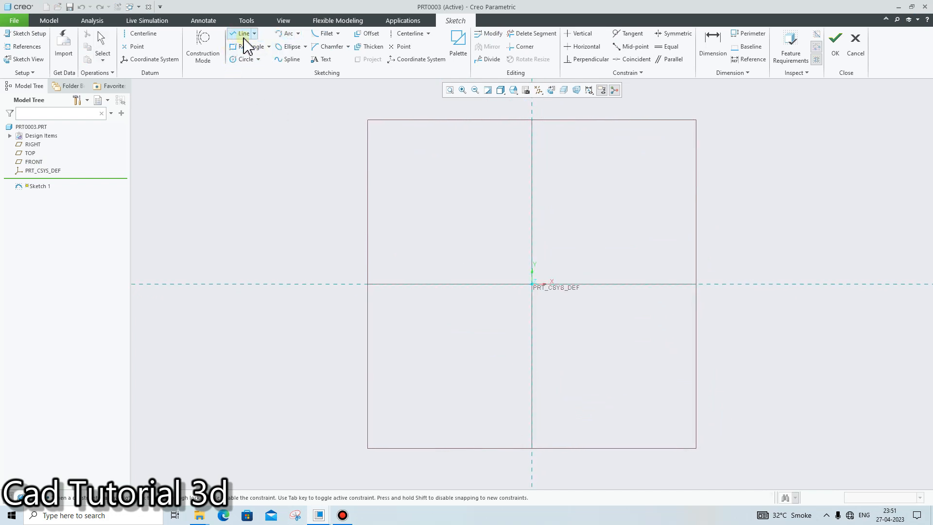
{"action": "left_click", "coordinate": [287, 34]}
{"action": "left_click", "coordinate": [534, 284]}
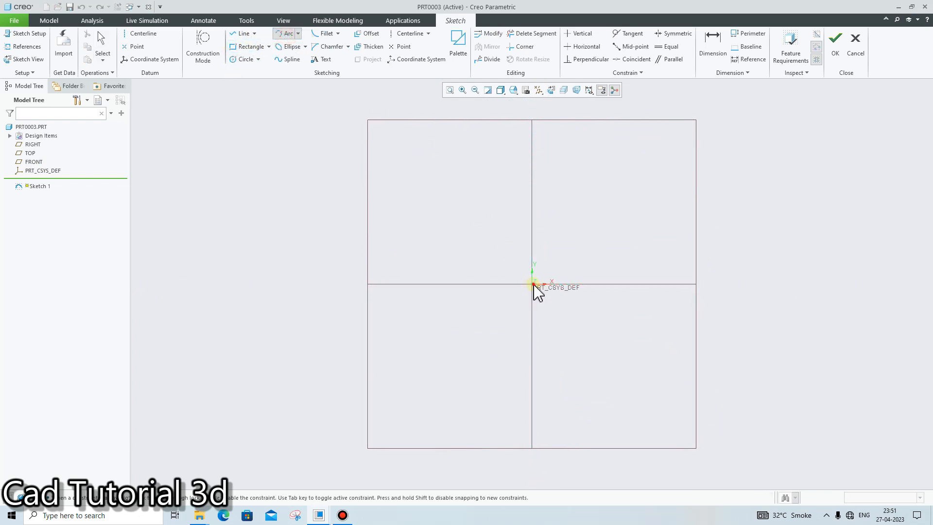
{"action": "left_click", "coordinate": [340, 103]}
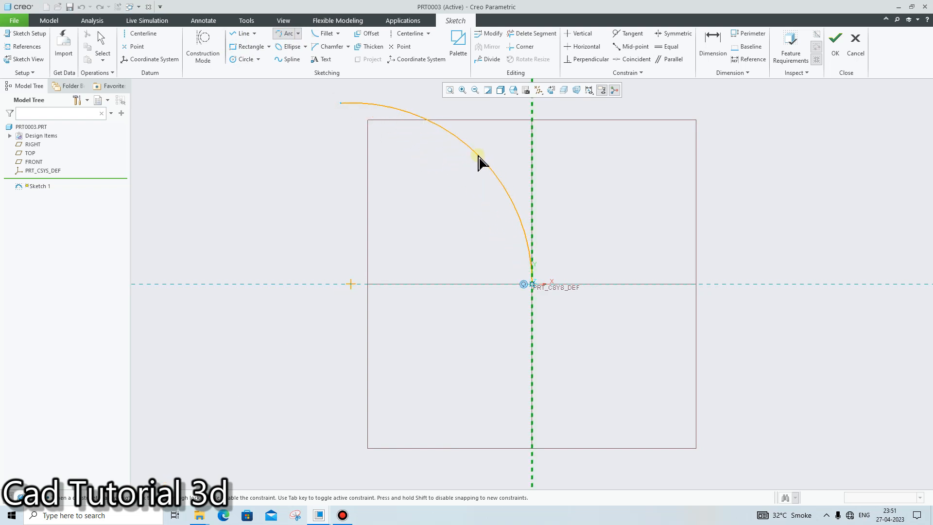
{"action": "left_click", "coordinate": [476, 158]}
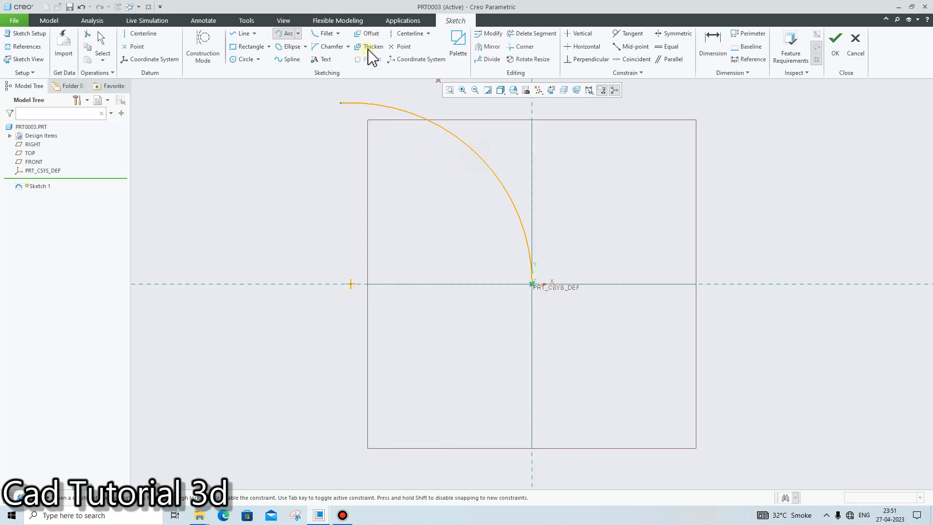
- Draw a horizontal line from the arc's upper end leftward, ending about 593 from the vertical axis
{"action": "left_click", "coordinate": [241, 34]}
{"action": "left_click", "coordinate": [341, 103]}
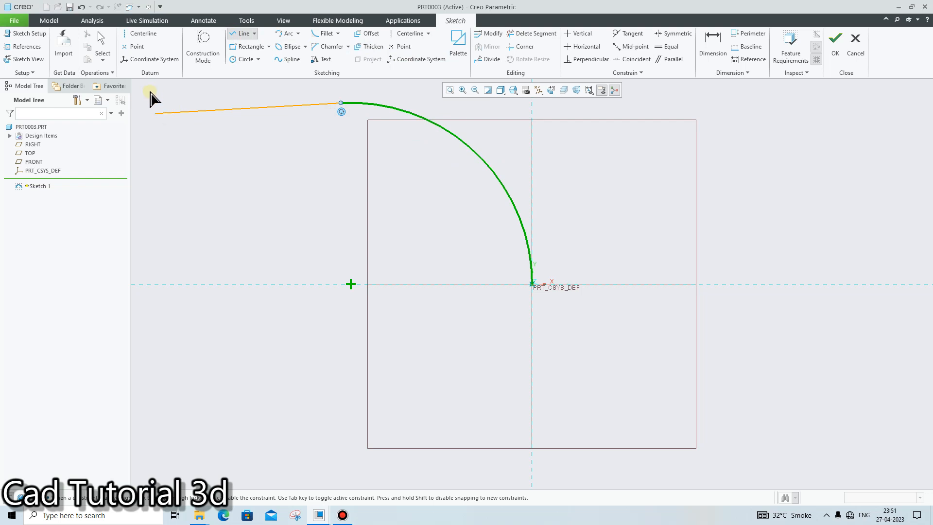
{"action": "left_click", "coordinate": [148, 103]}
{"action": "middle_click", "coordinate": [150, 100]}
- Make the horizontal line and the arc tangent to each other and finish the sketch
{"action": "left_click", "coordinate": [292, 103]}
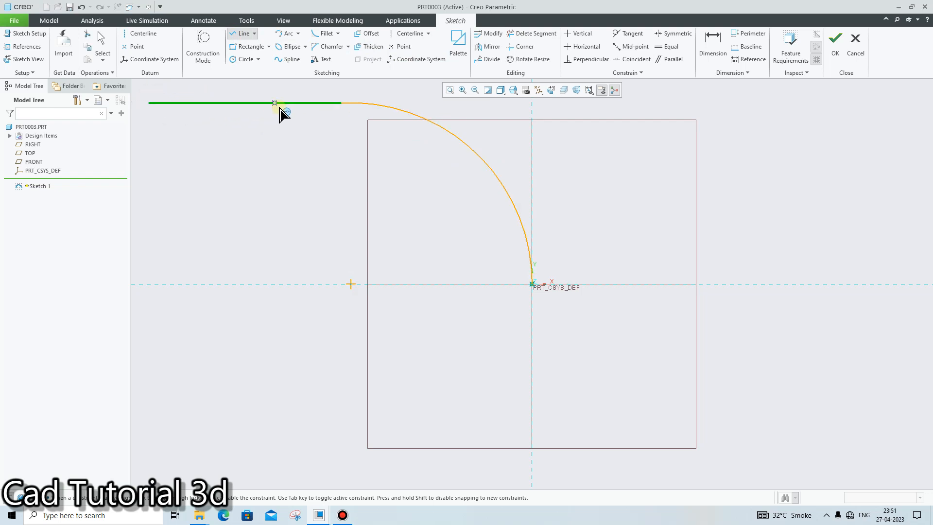
{"action": "middle_click", "coordinate": [311, 106]}
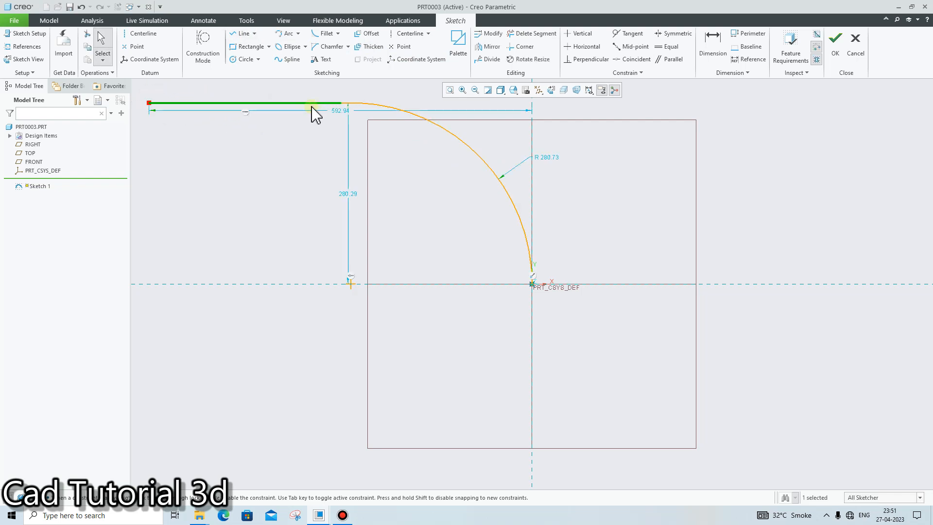
{"action": "left_click", "coordinate": [372, 105], "text": "ctrl"}
{"action": "left_click", "coordinate": [418, 66]}
{"action": "left_click", "coordinate": [704, 155]}
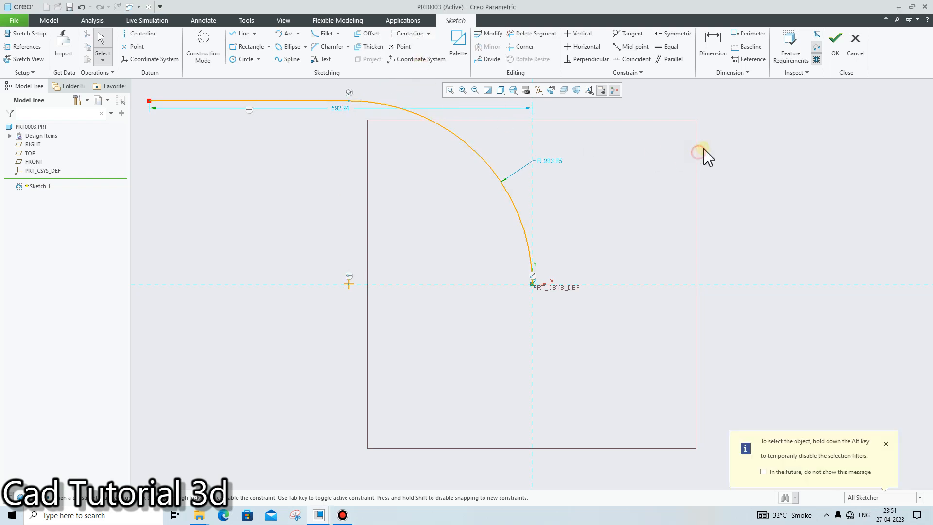
{"action": "left_click", "coordinate": [835, 43]}
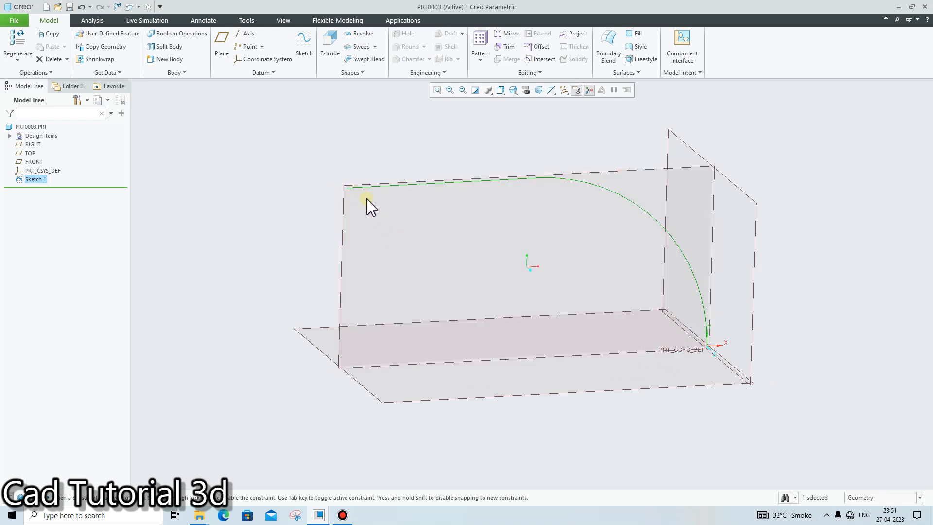
{"action": "scroll", "coordinate": [369, 189], "scroll_direction": "down", "scroll_amount": 1}
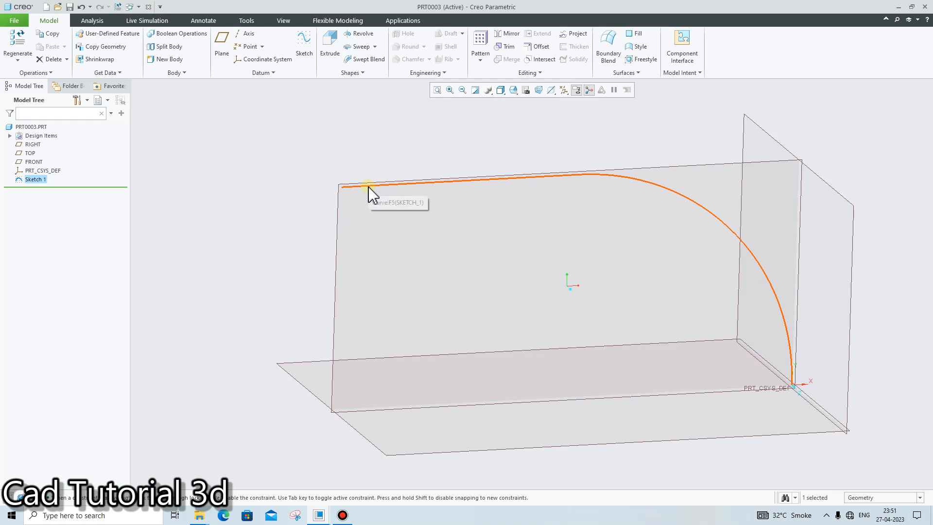
{"action": "left_click", "coordinate": [369, 187]}
{"action": "left_click", "coordinate": [285, 153]}
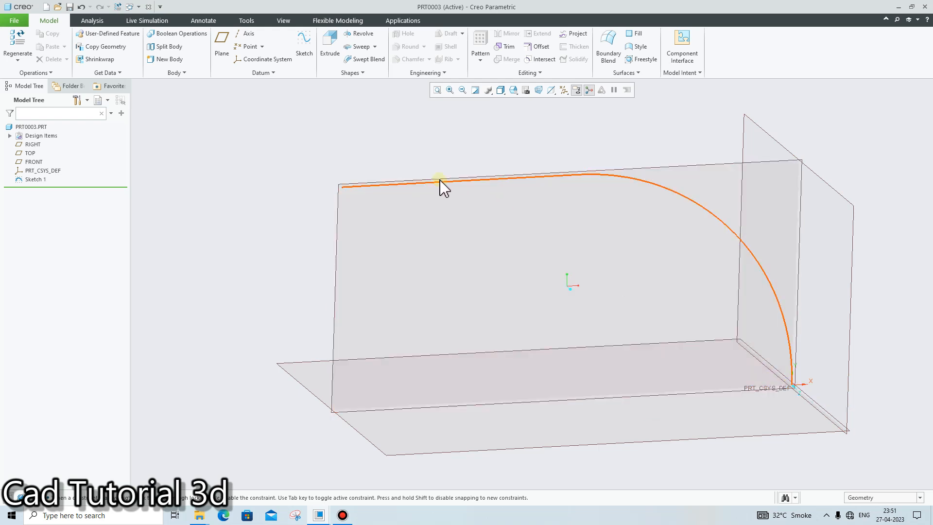
{"action": "left_click", "coordinate": [503, 185]}
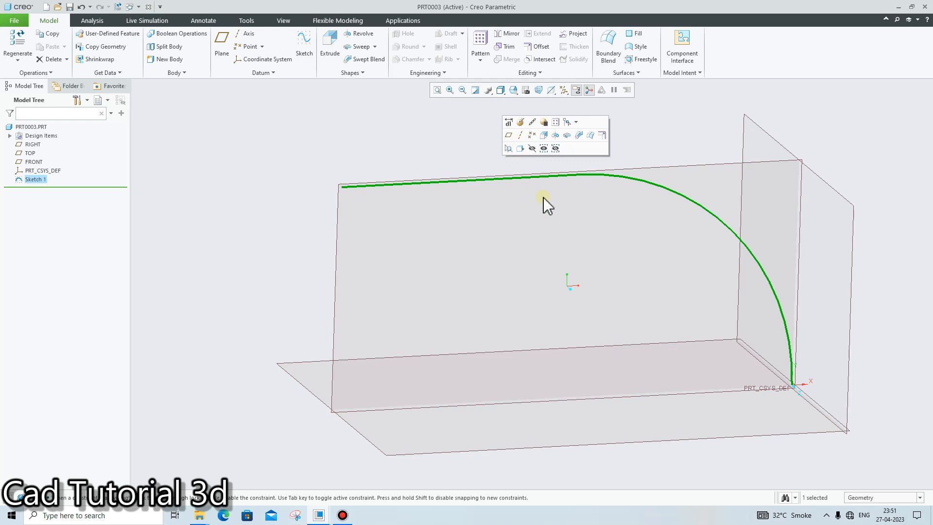
- Edit Sketch 1, try to divide the curve where the line meets the arc, and finish the sketch
{"action": "left_click", "coordinate": [39, 181]}
{"action": "left_click", "coordinate": [56, 115]}
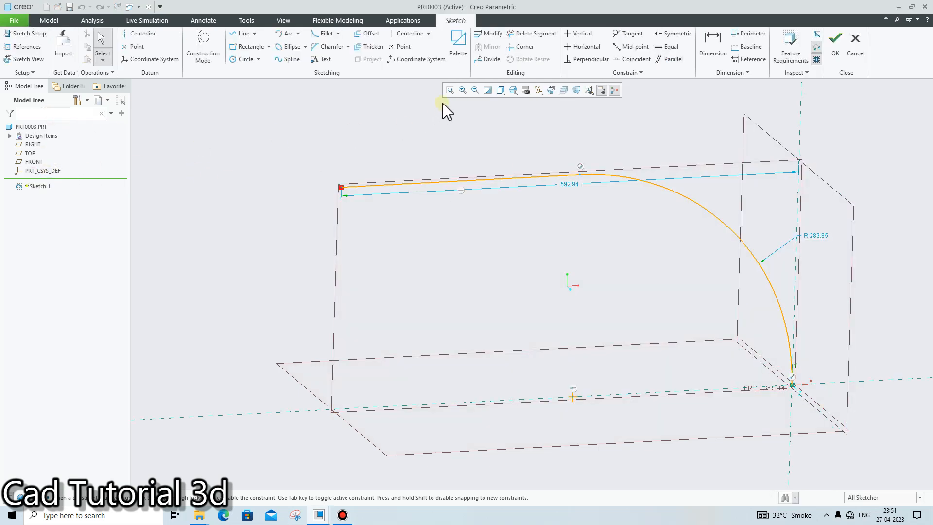
{"action": "left_click", "coordinate": [551, 91]}
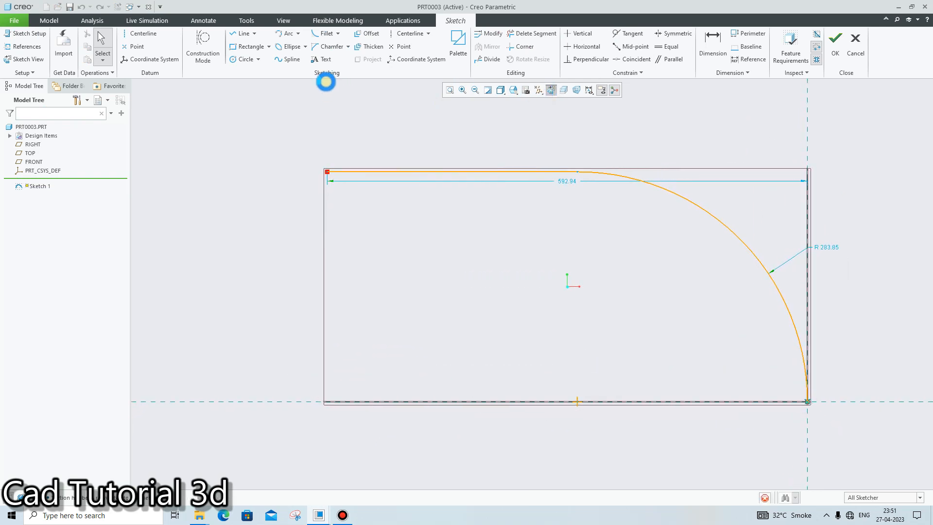
{"action": "left_click", "coordinate": [488, 59]}
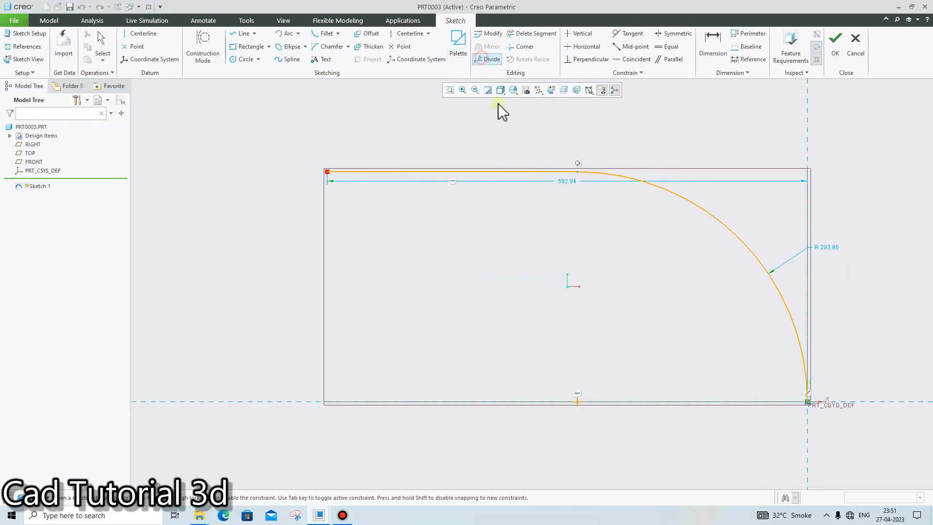
{"action": "left_click", "coordinate": [580, 175]}
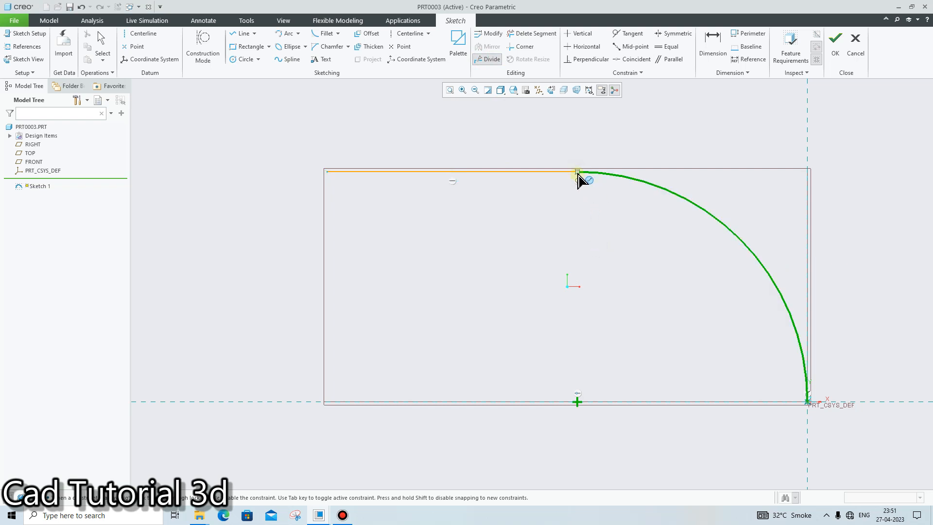
{"action": "left_click", "coordinate": [578, 173]}
{"action": "middle_click", "coordinate": [612, 258]}
{"action": "left_click", "coordinate": [577, 171]}
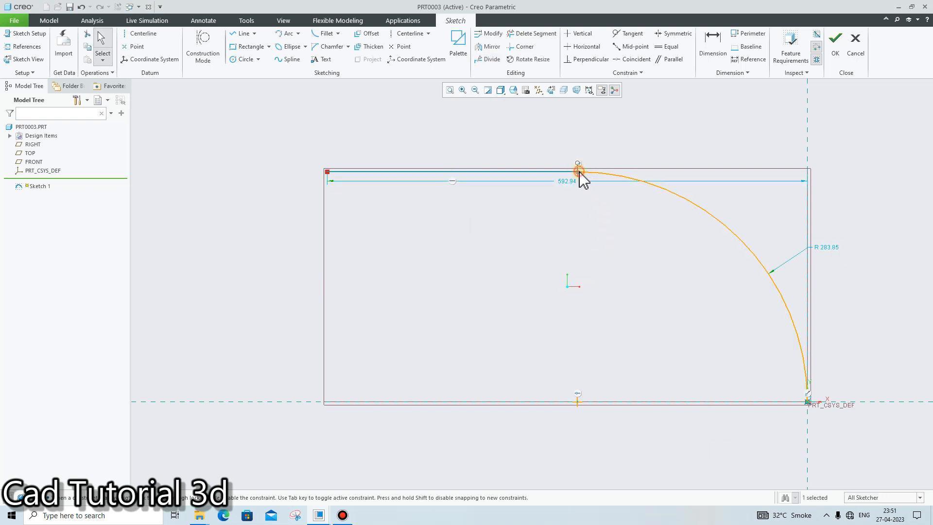
{"action": "left_click", "coordinate": [681, 118]}
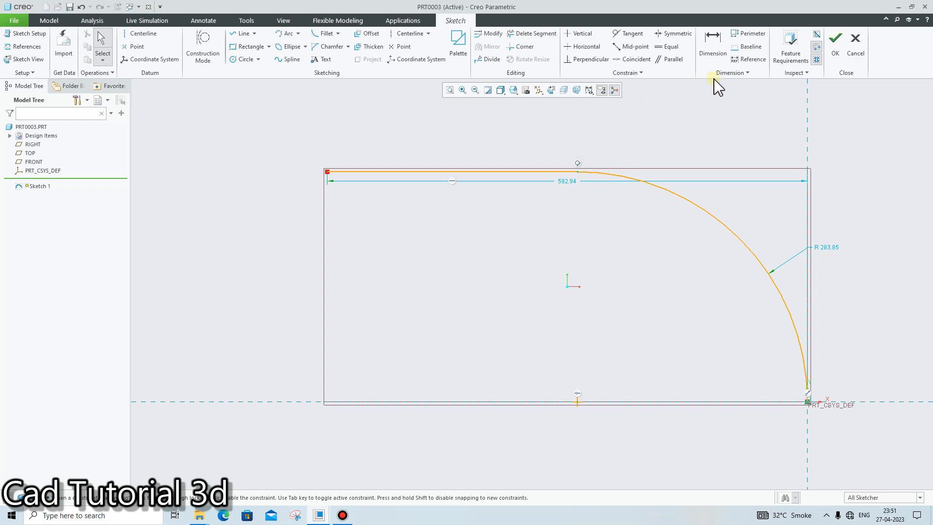
{"action": "left_click", "coordinate": [835, 46]}
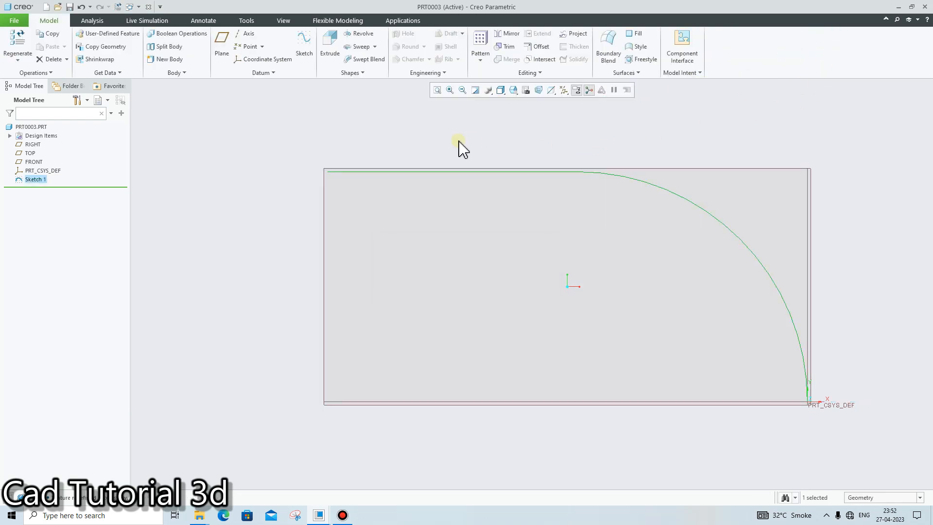
- Start a solid Swept Blend along Sketch 1, starting from the straight line's free end, and open its first section for sketching
{"action": "left_click", "coordinate": [355, 60]}
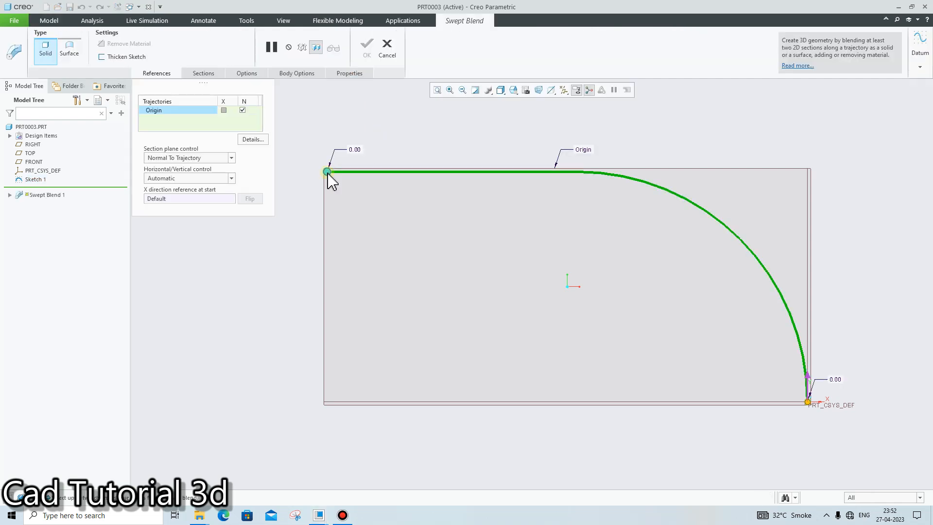
{"action": "left_click", "coordinate": [806, 378]}
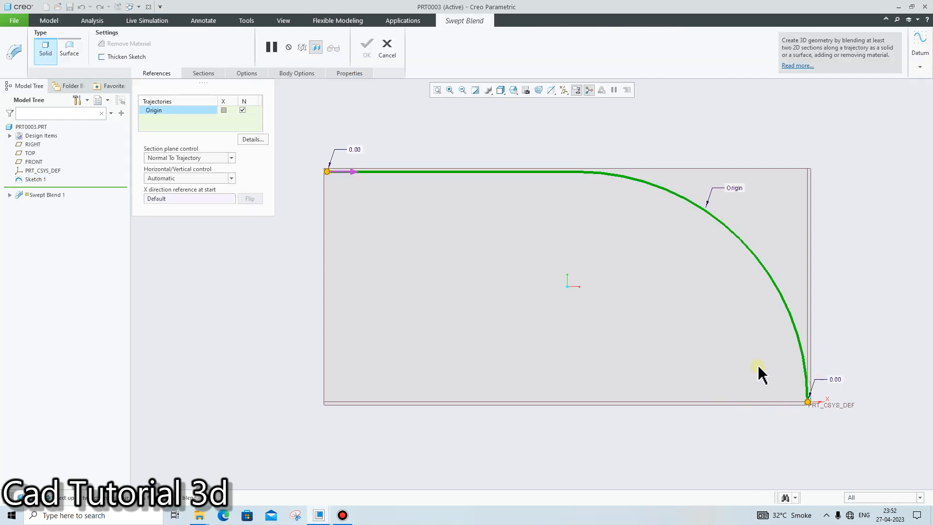
{"action": "left_click", "coordinate": [205, 76]}
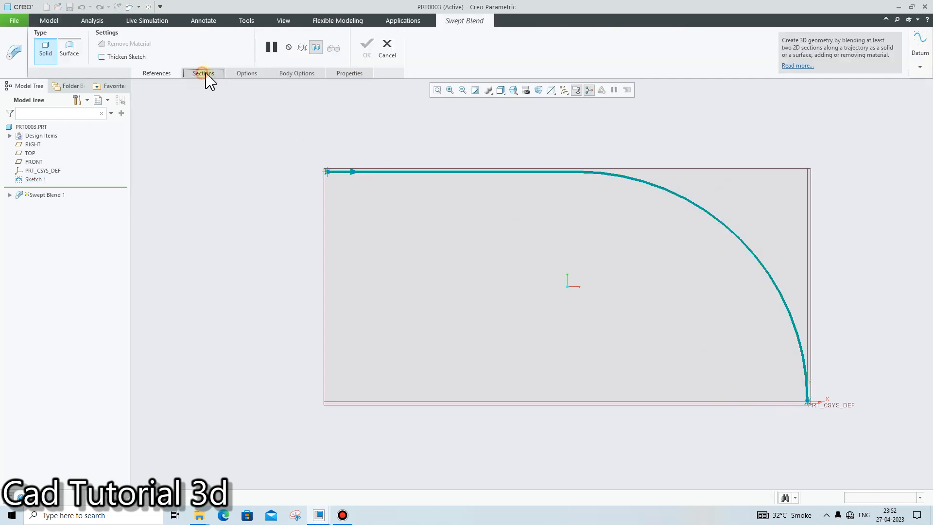
{"action": "left_click", "coordinate": [277, 171]}
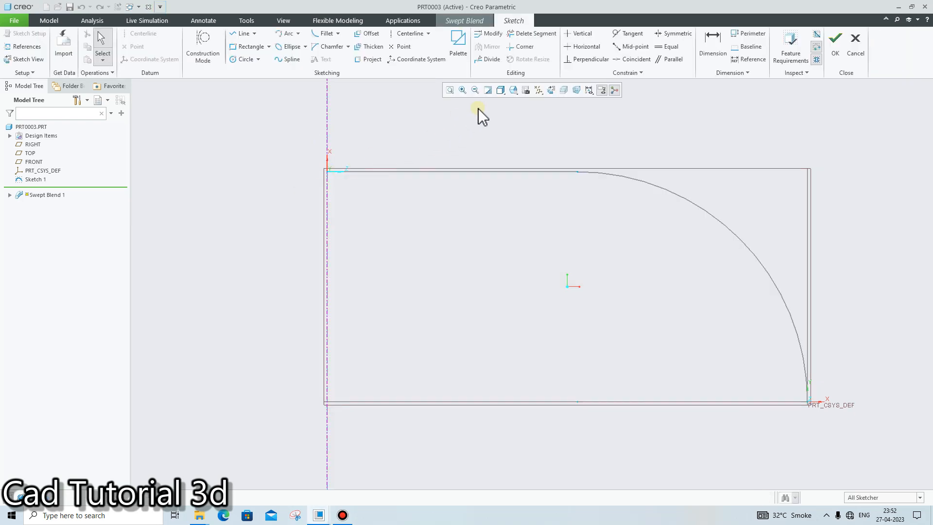
- Draw a horizontal centerline through the origin of the first section sketch
{"action": "left_click", "coordinate": [551, 89]}
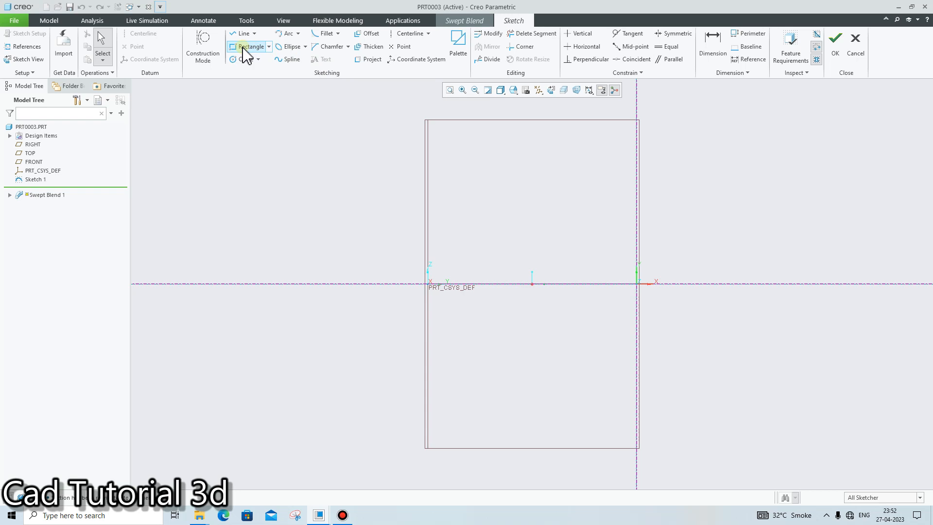
{"action": "left_click", "coordinate": [406, 34]}
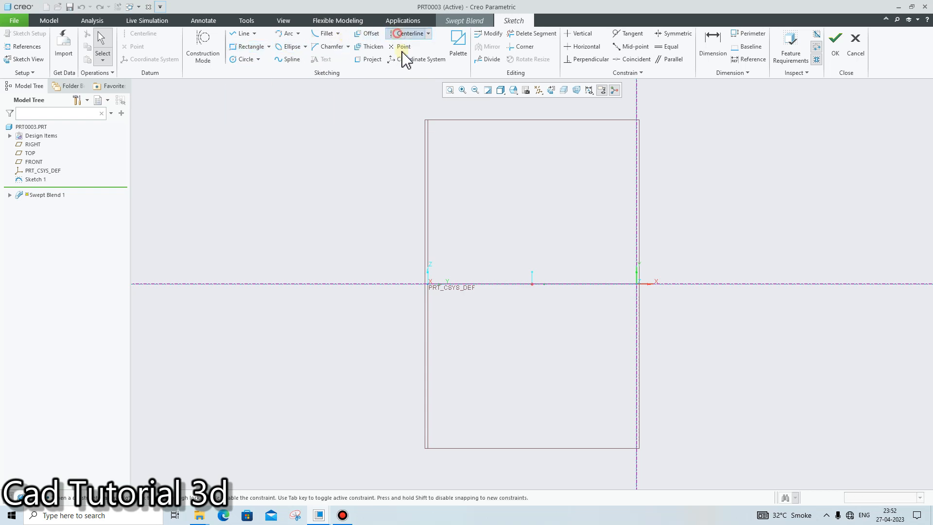
{"action": "left_click", "coordinate": [372, 284]}
{"action": "left_click", "coordinate": [662, 286]}
{"action": "middle_click", "coordinate": [714, 319]}
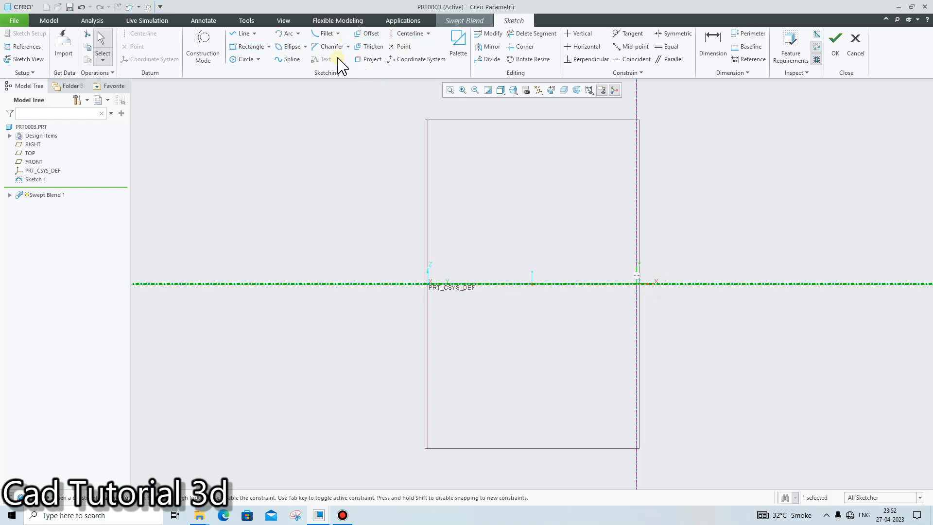
- Draw an upright ellipse about 178 high and 91 wide, centred on the horizontal centerline with its right side touching the vertical reference
{"action": "left_click", "coordinate": [290, 46]}
{"action": "left_click", "coordinate": [603, 218]}
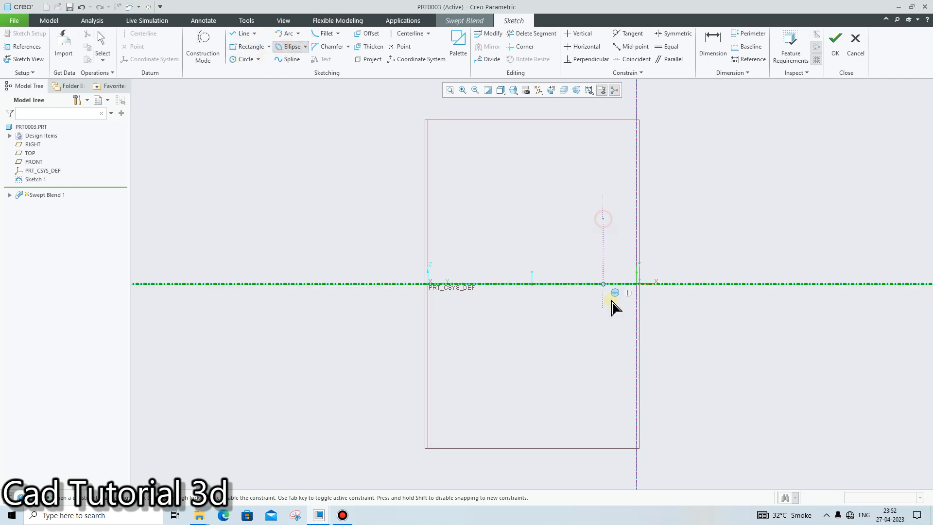
{"action": "left_click", "coordinate": [602, 360]}
{"action": "left_click", "coordinate": [636, 307]}
{"action": "middle_click", "coordinate": [636, 308]}
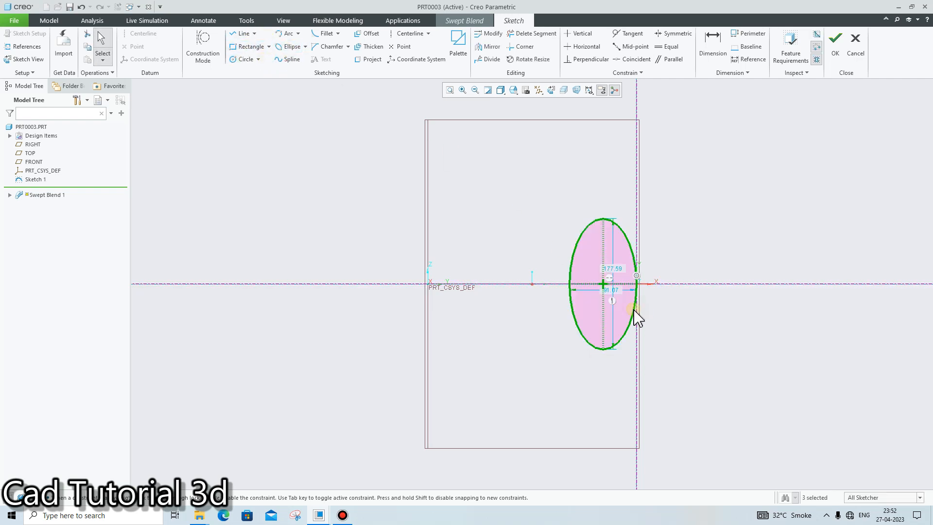
- Set the first section's ellipse to 100 wide and 200 high, and finish the section sketch
{"action": "double_click", "coordinate": [586, 272]}
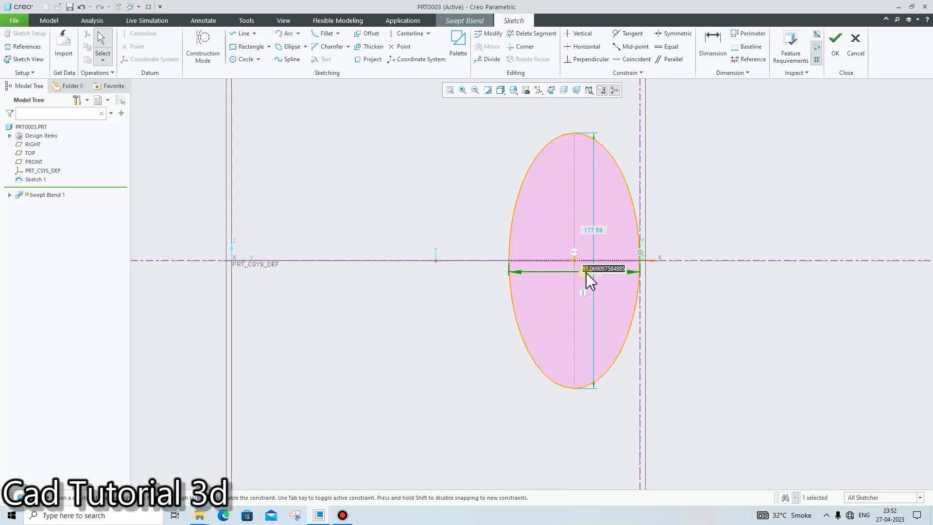
{"action": "type", "text": "9"}
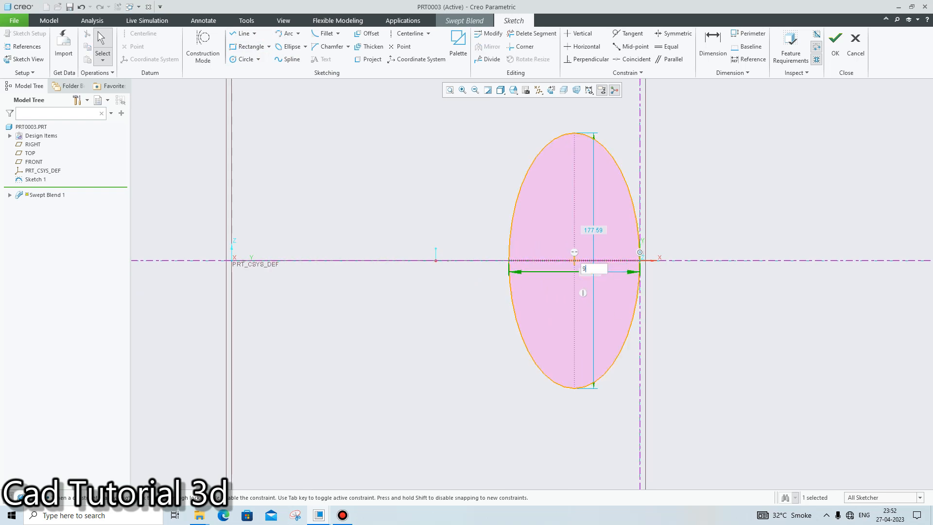
{"action": "type", "text": "00"}
{"action": "key", "text": "Return"}
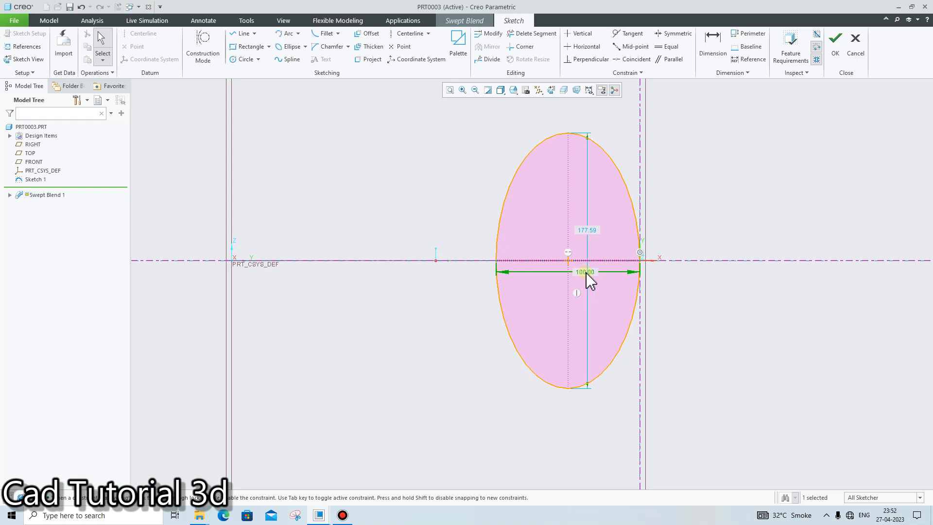
{"action": "double_click", "coordinate": [595, 229]}
{"action": "key", "text": "BackSpace"}
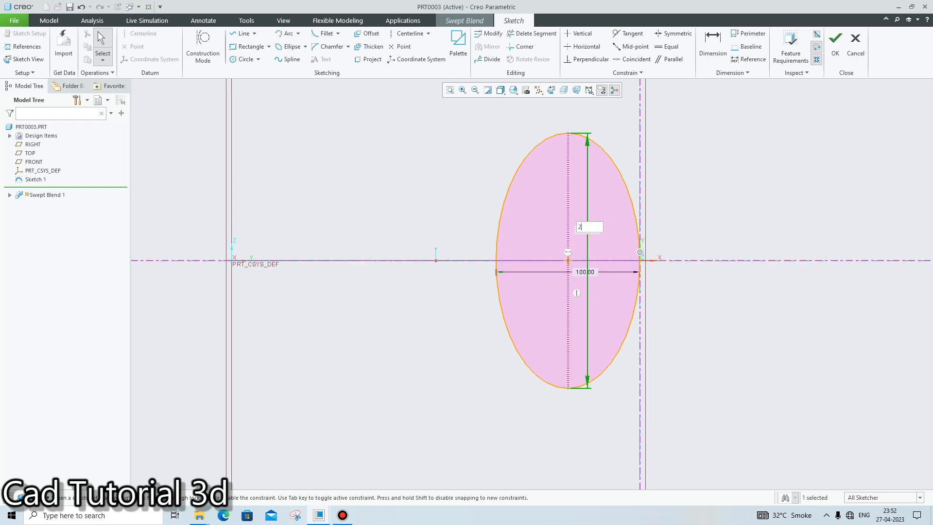
{"action": "type", "text": "2000"}
{"action": "key", "text": "Return"}
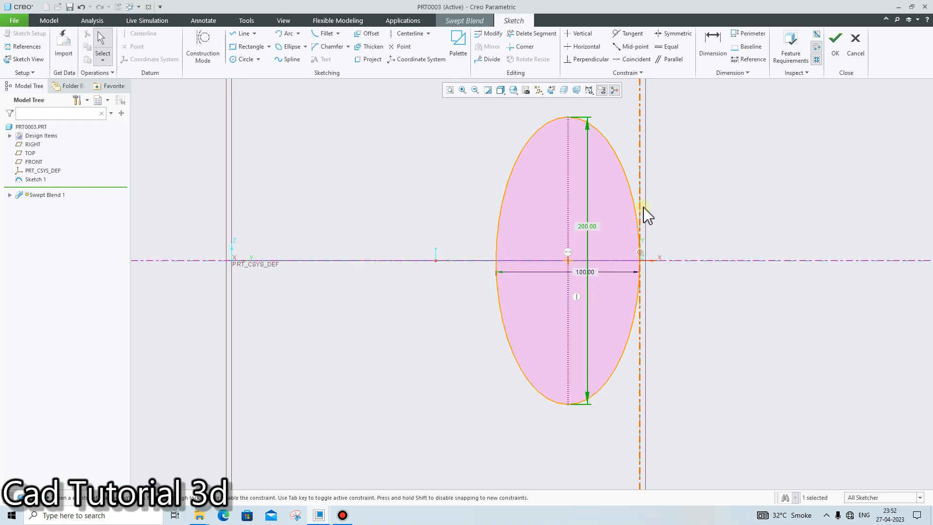
{"action": "left_click", "coordinate": [828, 52]}
- Insert a second section at the point where the line meets the arc, and open it for sketching in a face-on view
{"action": "middle_click_drag", "start_coordinate": [719, 215], "coordinate": [603, 182]}
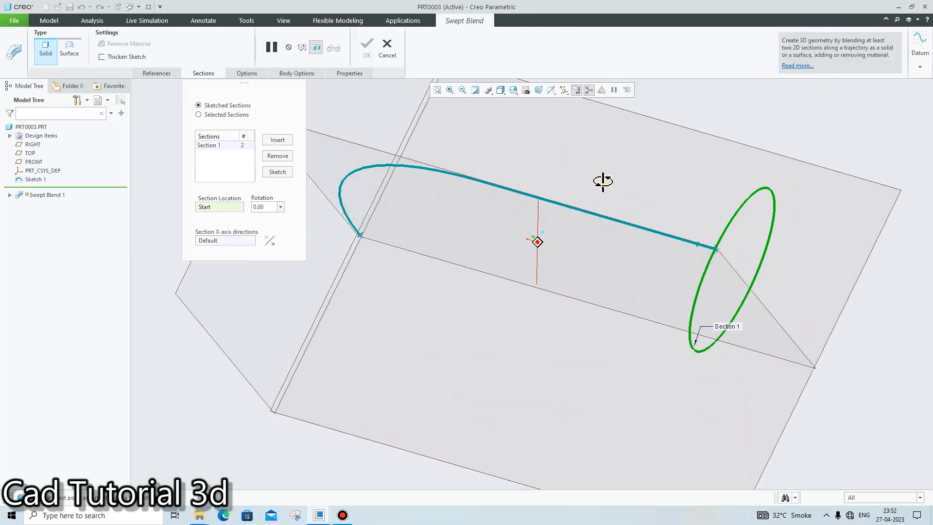
{"action": "left_click", "coordinate": [281, 140]}
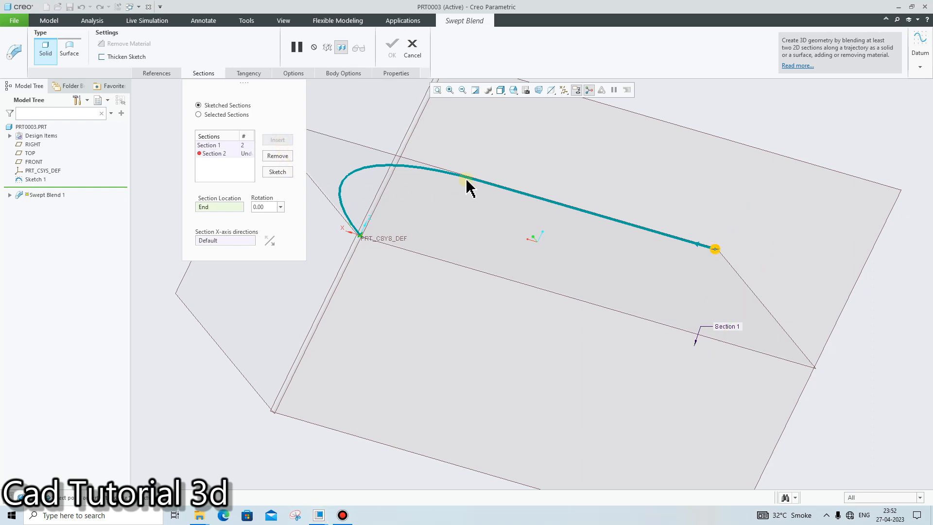
{"action": "mouse_move", "coordinate": [475, 192]}
{"action": "middle_mouse_down"}
{"action": "mouse_move", "coordinate": [510, 145]}
{"action": "mouse_move", "coordinate": [459, 168]}
{"action": "middle_mouse_up"}
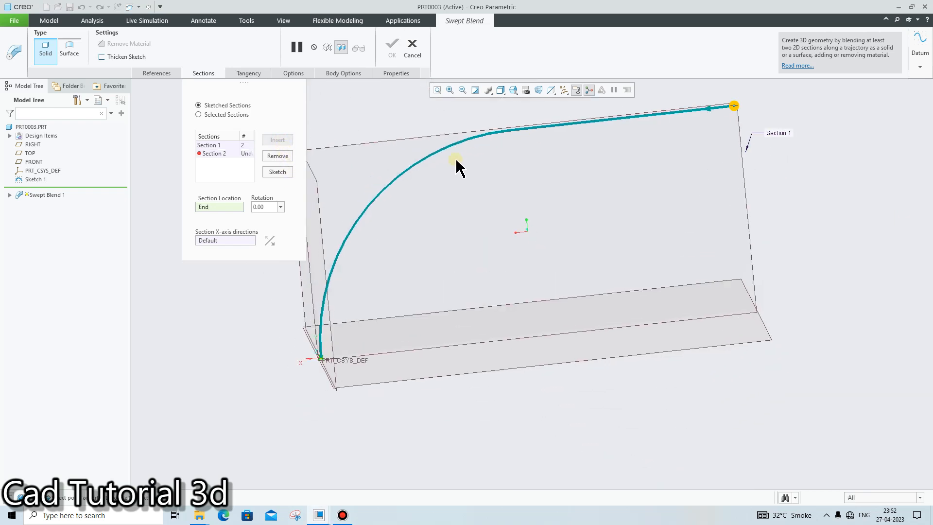
{"action": "left_click", "coordinate": [508, 131]}
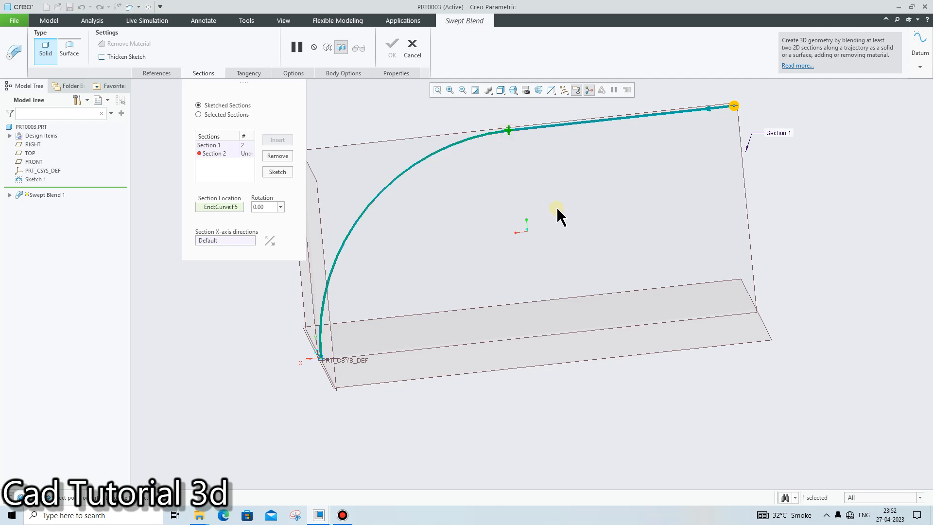
{"action": "left_click", "coordinate": [278, 172]}
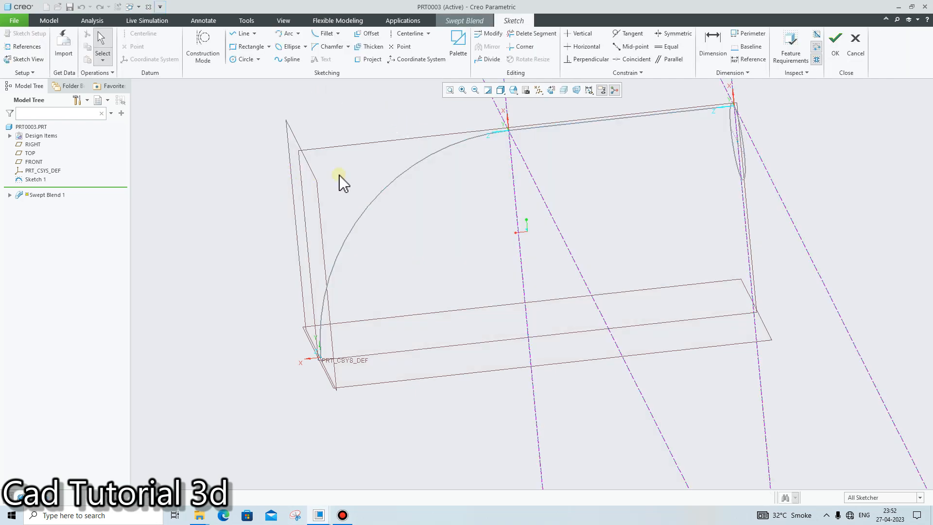
{"action": "left_click", "coordinate": [551, 90]}
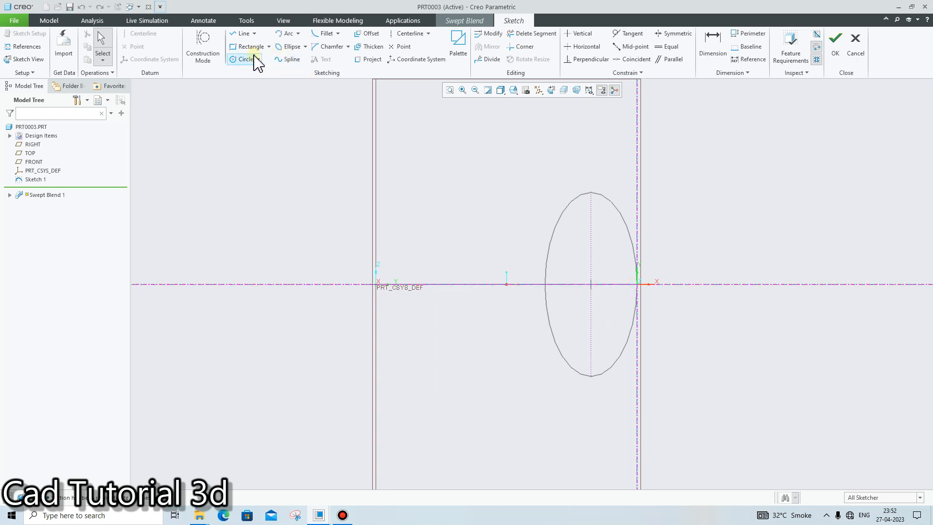
- Draw an ellipse about 99 wide and 122 high inside the first section's outline, with its side touching the vertical reference
{"action": "left_click", "coordinate": [295, 47]}
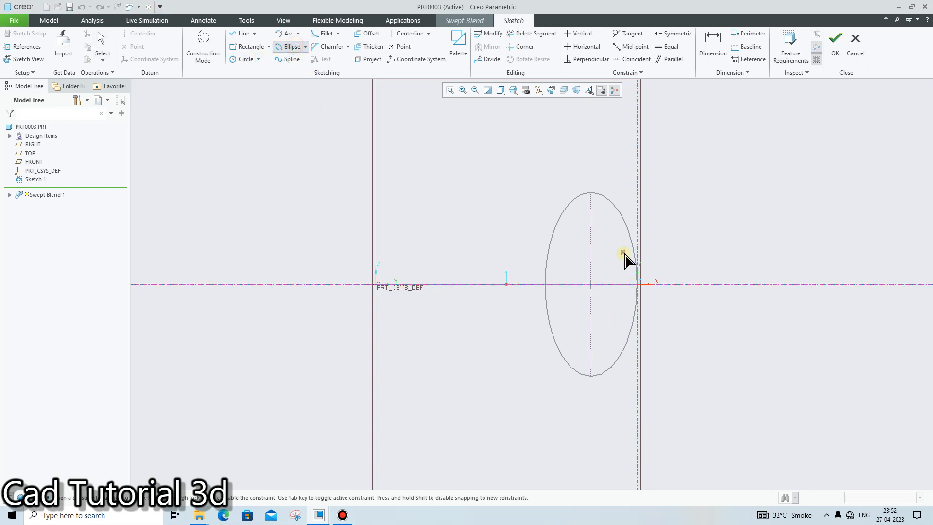
{"action": "left_click", "coordinate": [591, 219]}
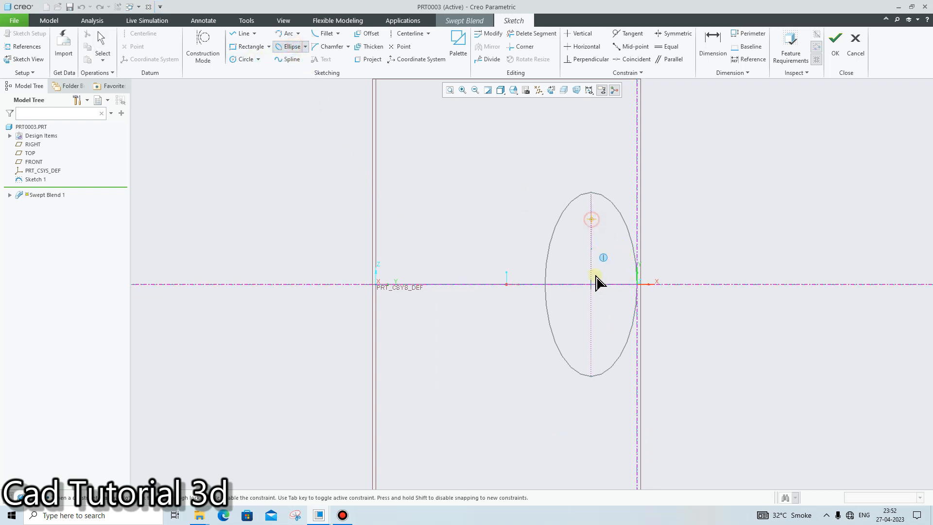
{"action": "left_click", "coordinate": [592, 333]}
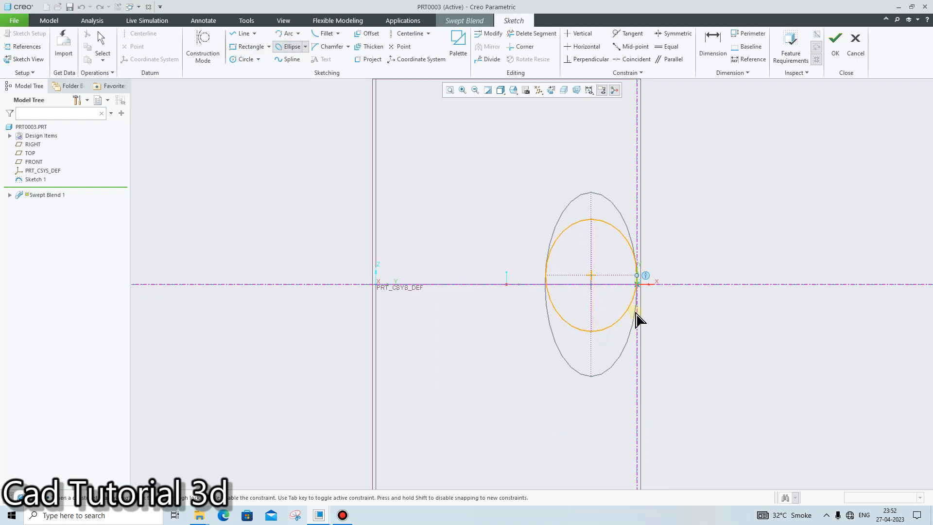
{"action": "left_click", "coordinate": [638, 320]}
{"action": "scroll", "coordinate": [606, 268], "scroll_direction": "up", "scroll_amount": 3}
{"action": "middle_click", "coordinate": [595, 273]}
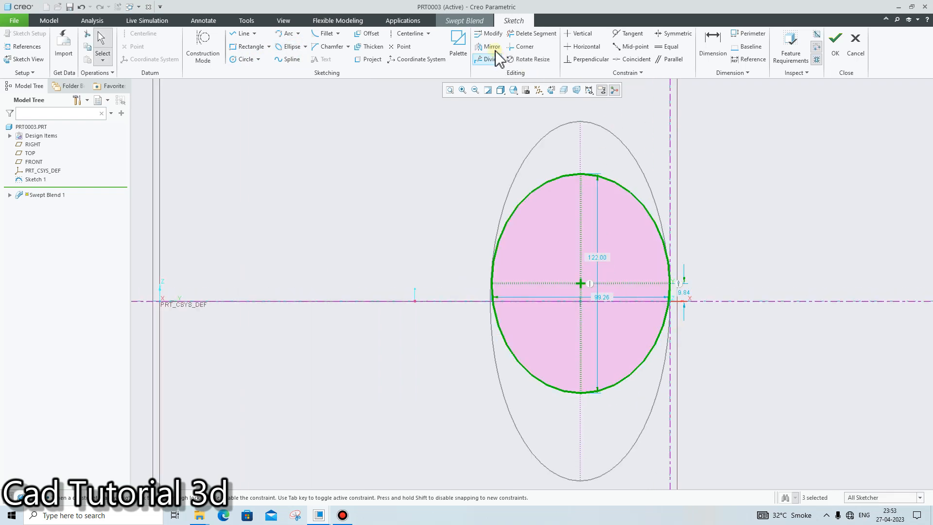
- Draw a horizontal centerline through the origin and make the ellipse's centre coincident with it
{"action": "left_click", "coordinate": [411, 34]}
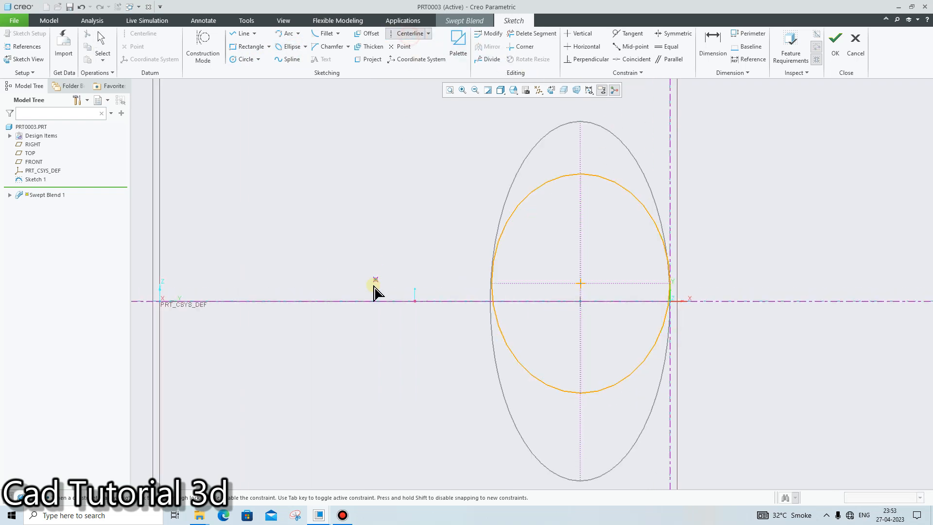
{"action": "middle_click", "coordinate": [574, 302]}
{"action": "left_click", "coordinate": [492, 305]}
{"action": "left_click", "coordinate": [445, 301], "text": "ctrl"}
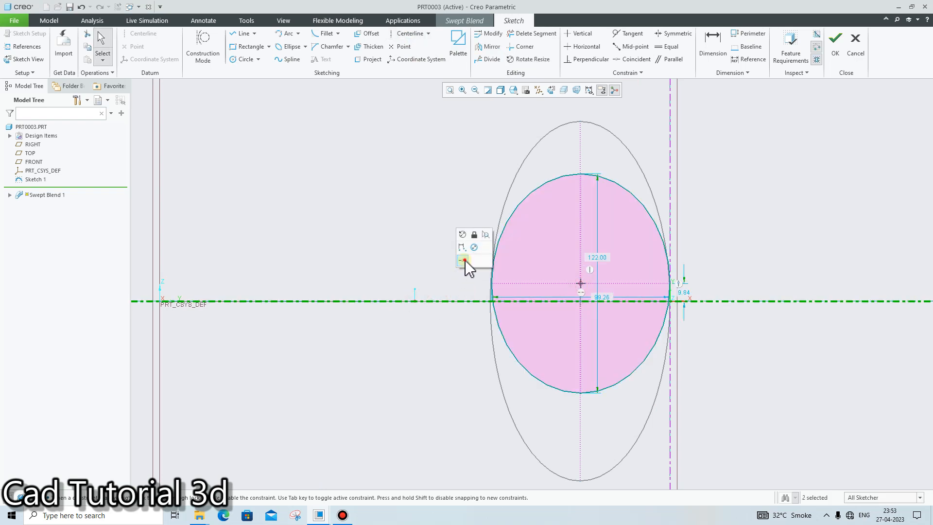
{"action": "left_click", "coordinate": [464, 260]}
{"action": "scroll", "coordinate": [604, 287], "scroll_direction": "up", "scroll_amount": 1}
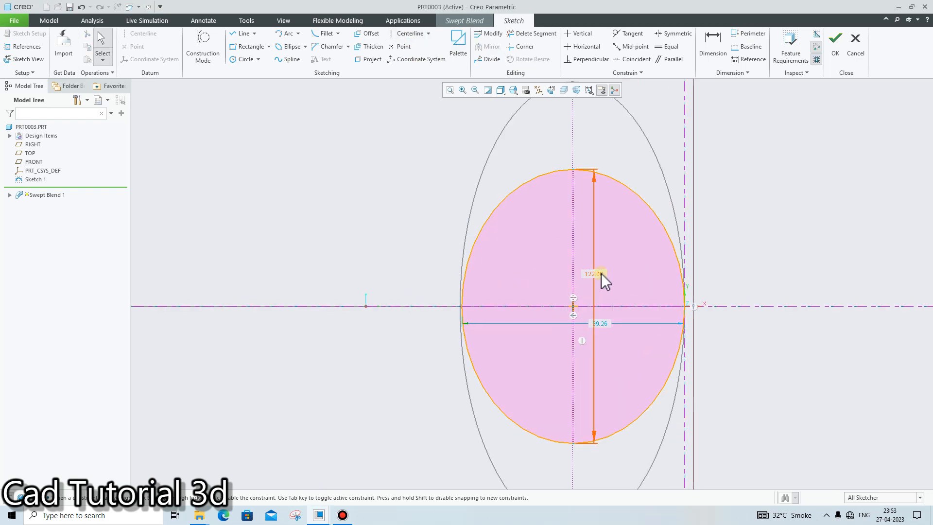
- Set the second section's ellipse to 120 high and 60 wide, and finish the section sketch
{"action": "double_click", "coordinate": [602, 276]}
{"action": "key", "text": "BackSpace"}
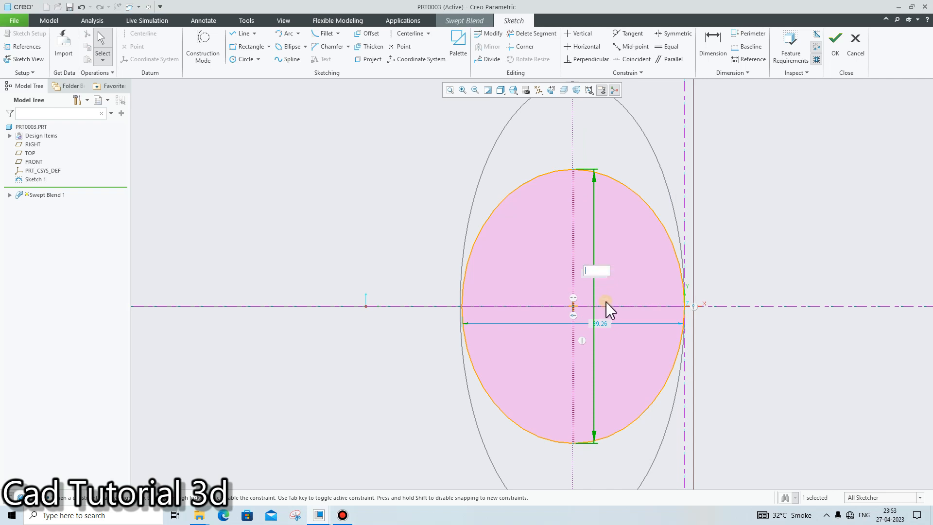
{"action": "key", "text": "Return"}
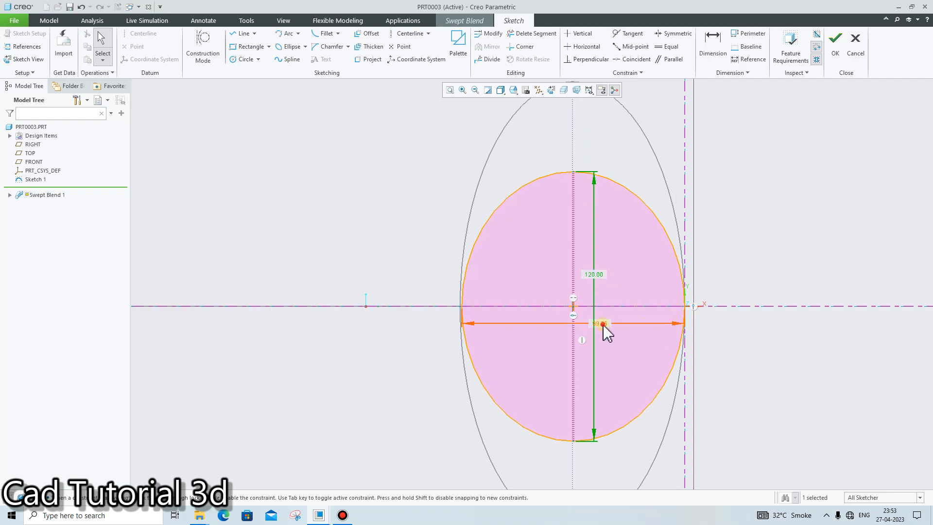
{"action": "double_click", "coordinate": [605, 327]}
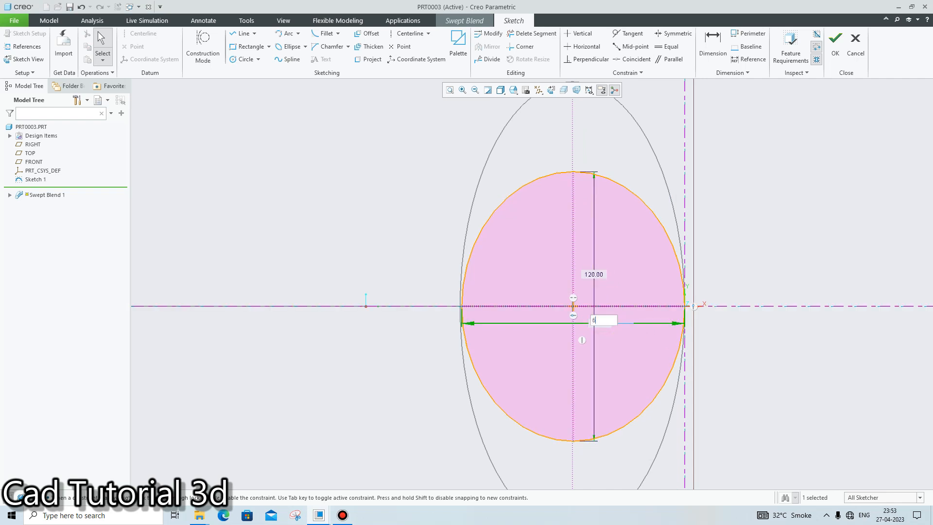
{"action": "key", "text": "Return"}
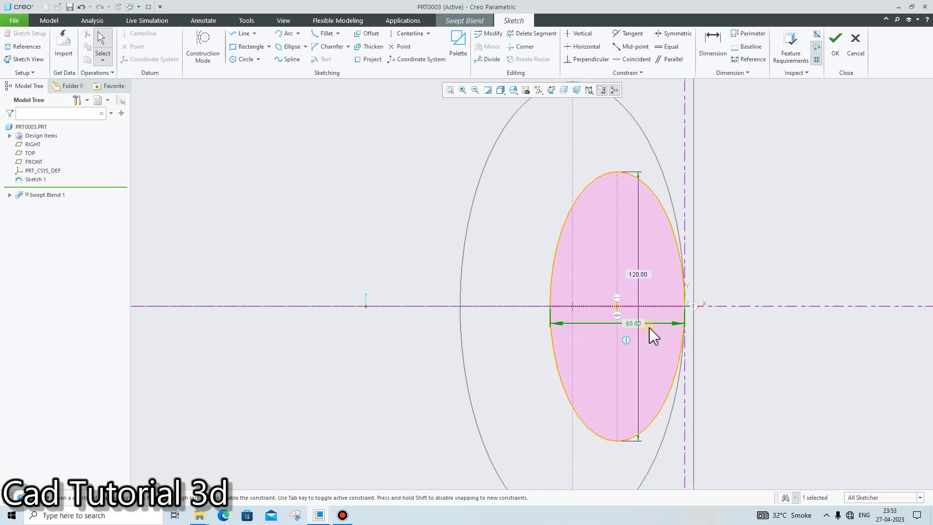
{"action": "left_click", "coordinate": [835, 41]}
- Insert a third section at the arc's free end of the path and open it for sketching in a face-on view
{"action": "mouse_move", "coordinate": [788, 218]}
{"action": "middle_mouse_down"}
{"action": "mouse_move", "coordinate": [708, 177]}
{"action": "mouse_move", "coordinate": [714, 219]}
{"action": "mouse_move", "coordinate": [681, 220]}
{"action": "mouse_move", "coordinate": [718, 181]}
{"action": "mouse_move", "coordinate": [724, 233]}
{"action": "mouse_move", "coordinate": [733, 215]}
{"action": "mouse_move", "coordinate": [794, 203]}
{"action": "mouse_move", "coordinate": [746, 238]}
{"action": "mouse_move", "coordinate": [756, 223]}
{"action": "mouse_move", "coordinate": [739, 233]}
{"action": "middle_mouse_up"}
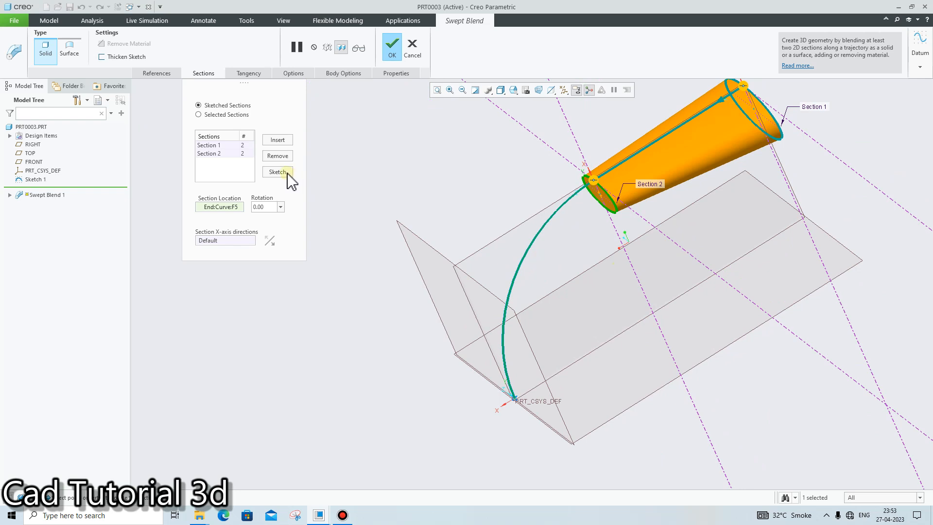
{"action": "left_click", "coordinate": [279, 140]}
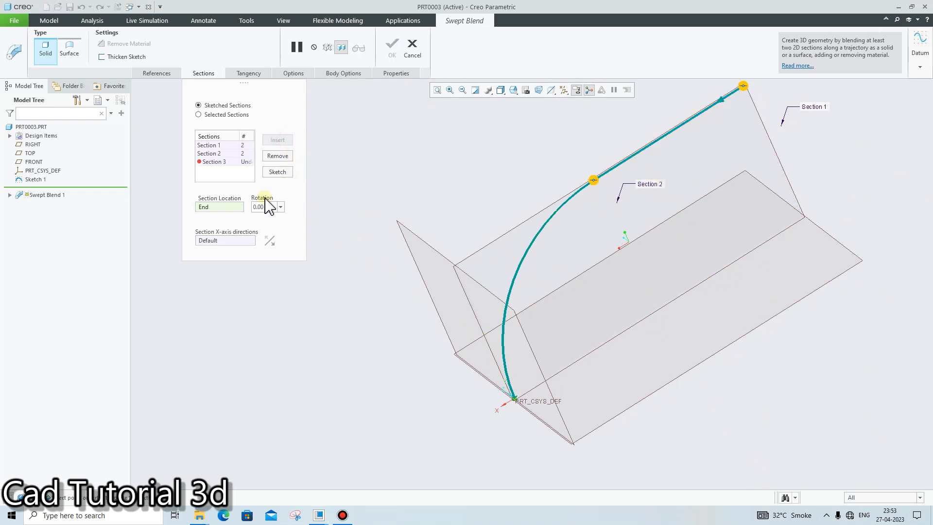
{"action": "left_click", "coordinate": [277, 171]}
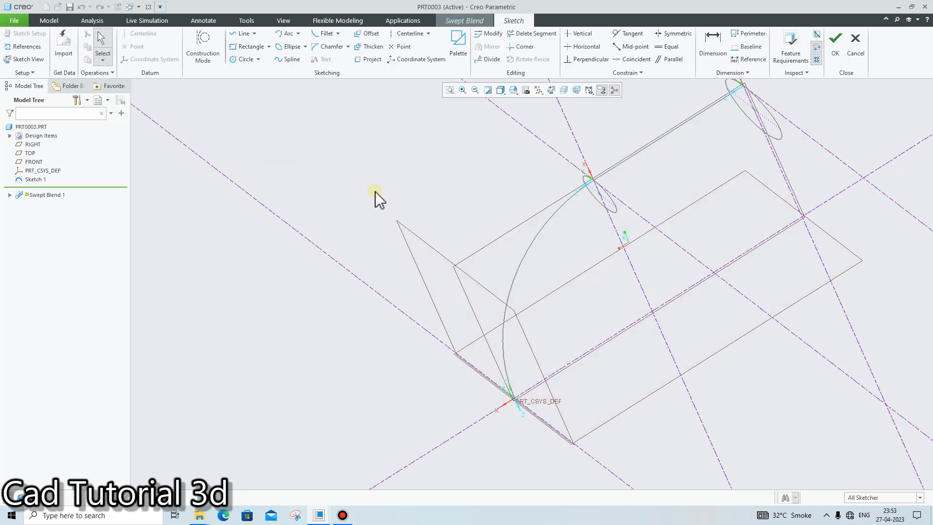
{"action": "left_click", "coordinate": [549, 91]}
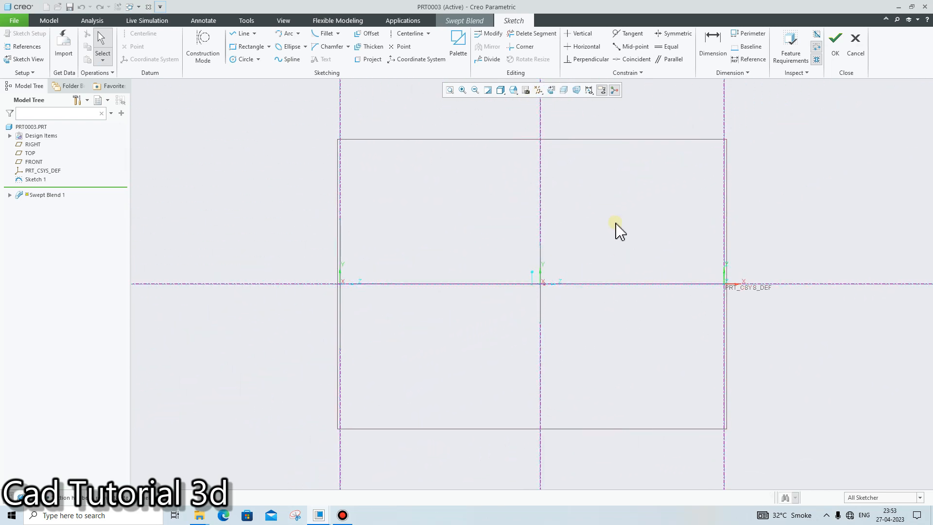
- Draw a horizontal centerline through the origin and a circle about 84 in diameter centred on it, touching the vertical reference at the path's end
{"action": "left_click", "coordinate": [408, 33]}
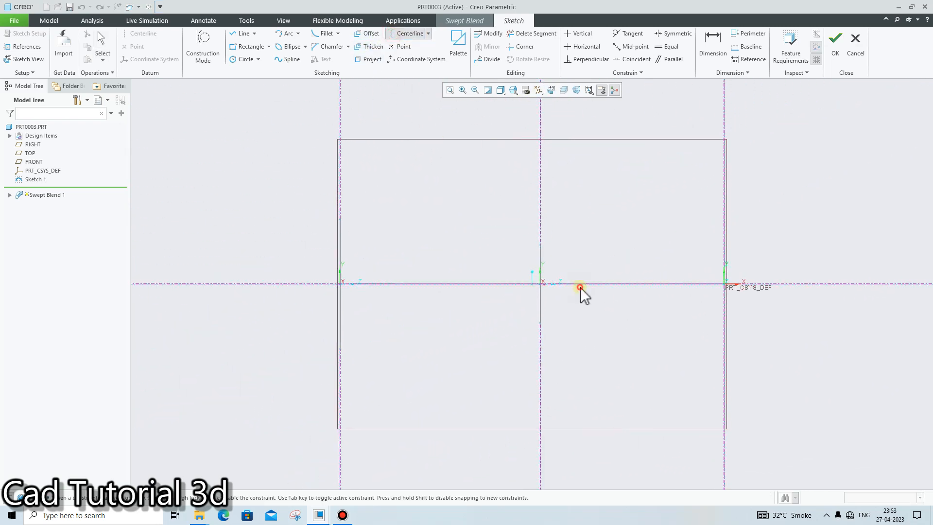
{"action": "left_click", "coordinate": [246, 59]}
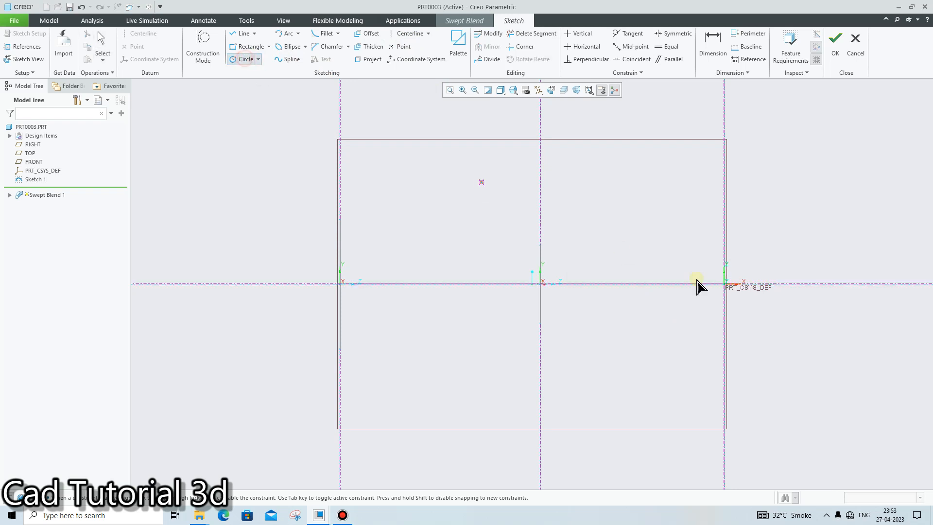
{"action": "scroll", "coordinate": [705, 289], "scroll_direction": "down", "scroll_amount": 2}
{"action": "left_click", "coordinate": [687, 283]}
{"action": "left_click", "coordinate": [731, 288]}
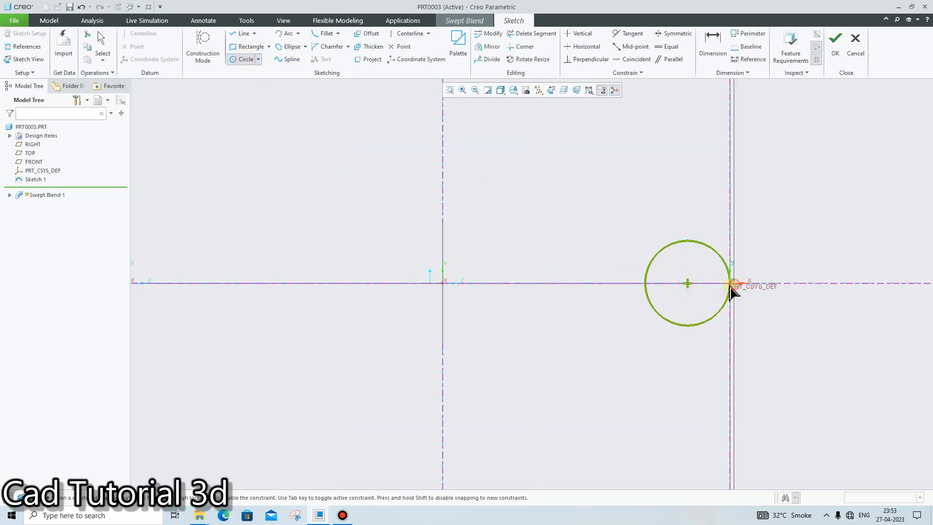
{"action": "middle_click", "coordinate": [680, 266]}
- Set the third section's circle diameter to 50 and finish the section sketch
{"action": "double_click", "coordinate": [627, 243]}
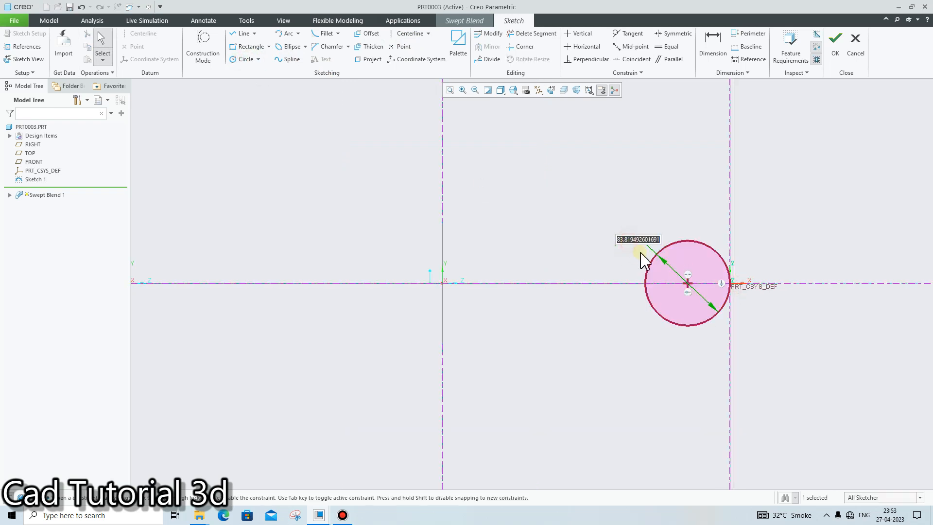
{"action": "type", "text": "50"}
{"action": "key", "text": "Return"}
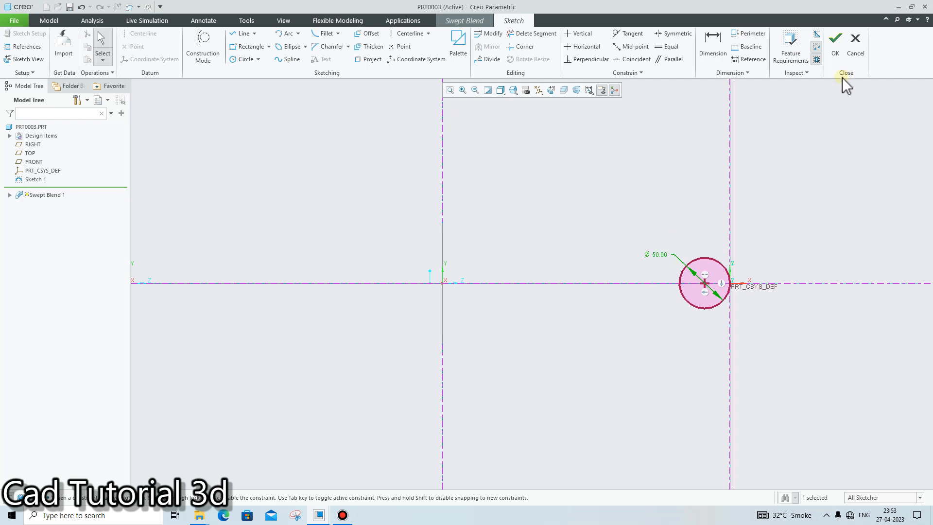
{"action": "left_click", "coordinate": [835, 45]}
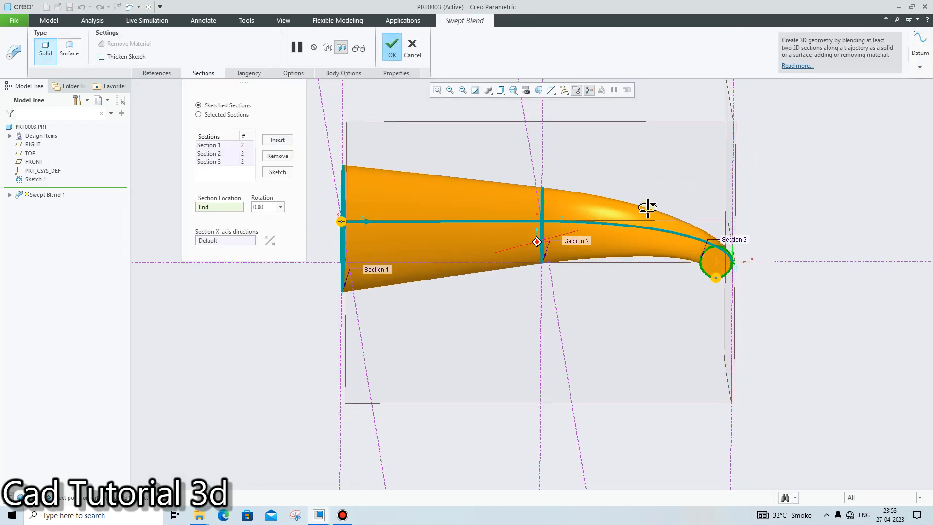
- Check the blend preview through its three sections and complete the solid Swept Blend
{"action": "mouse_move", "coordinate": [648, 208]}
{"action": "middle_mouse_down"}
{"action": "mouse_move", "coordinate": [660, 277]}
{"action": "mouse_move", "coordinate": [657, 224]}
{"action": "middle_mouse_up"}
{"action": "scroll", "coordinate": [395, 204], "scroll_direction": "up", "scroll_amount": 1}
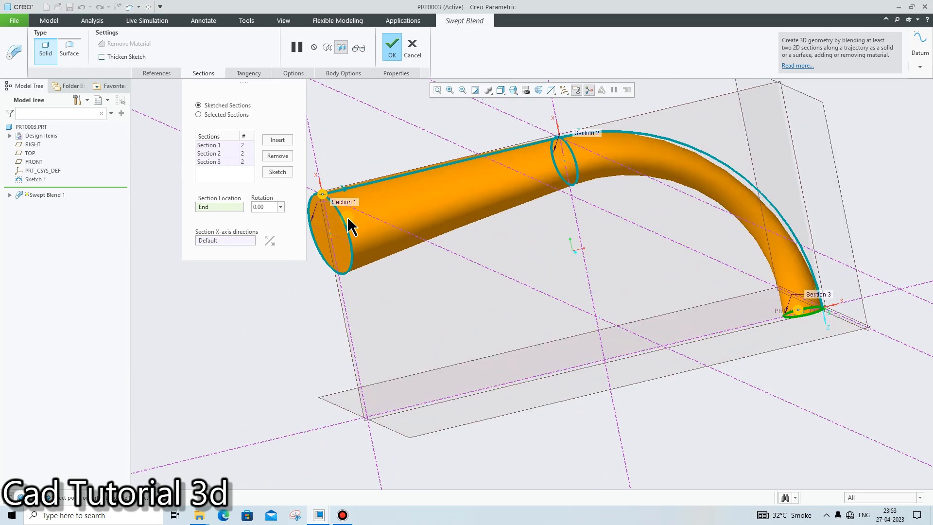
{"action": "scroll", "coordinate": [832, 240], "scroll_direction": "down", "scroll_amount": 3}
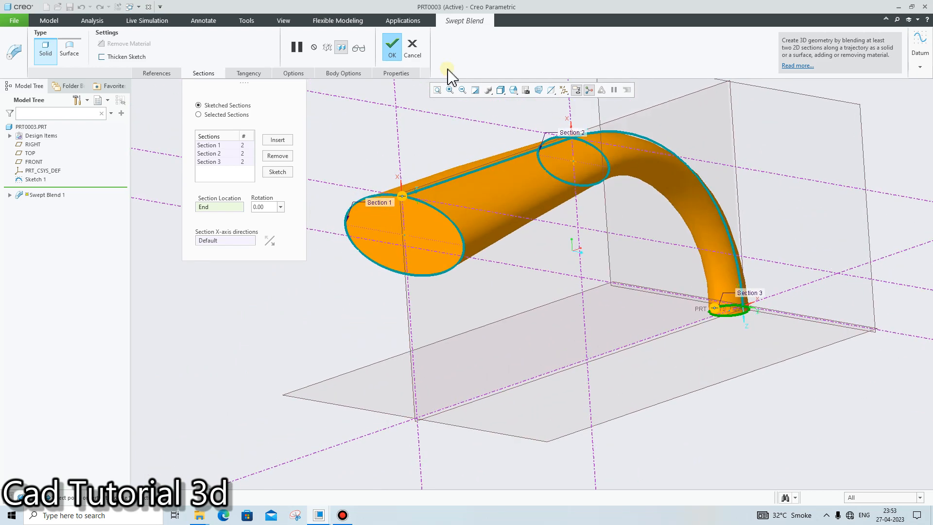
{"action": "left_click", "coordinate": [392, 46]}
{"action": "scroll", "coordinate": [537, 121], "scroll_direction": "up", "scroll_amount": 2}
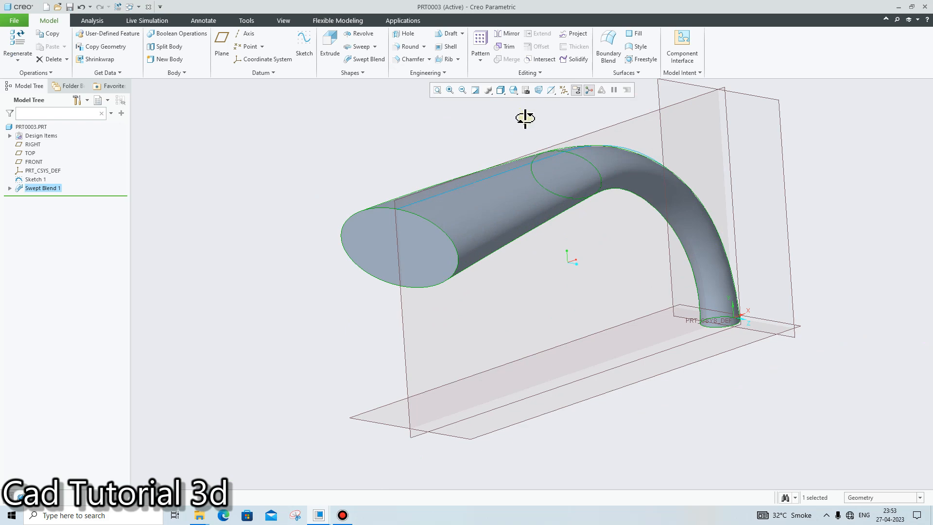
- Display the model in Shading With Edges and inspect the swept blend from both ends
{"action": "mouse_move", "coordinate": [525, 118]}
{"action": "middle_mouse_down"}
{"action": "mouse_move", "coordinate": [576, 100]}
{"action": "mouse_move", "coordinate": [606, 119]}
{"action": "middle_mouse_up"}
{"action": "left_click", "coordinate": [501, 91]}
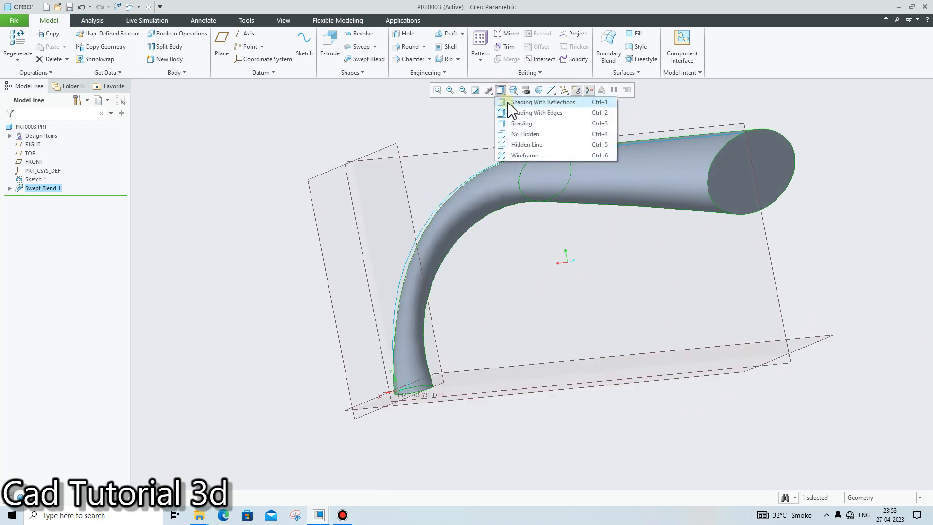
{"action": "left_click", "coordinate": [510, 113]}
{"action": "left_click", "coordinate": [361, 122]}
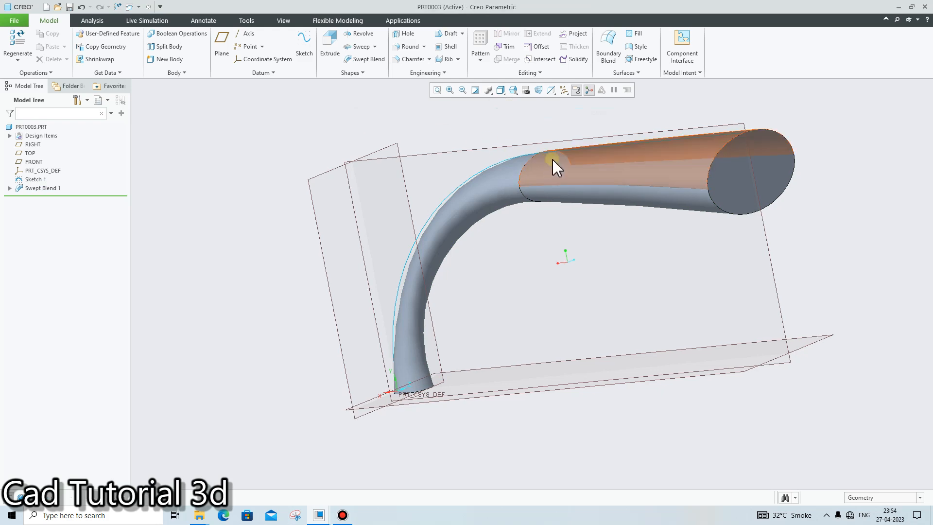
{"action": "middle_click_drag", "start_coordinate": [553, 160], "coordinate": [870, 243]}
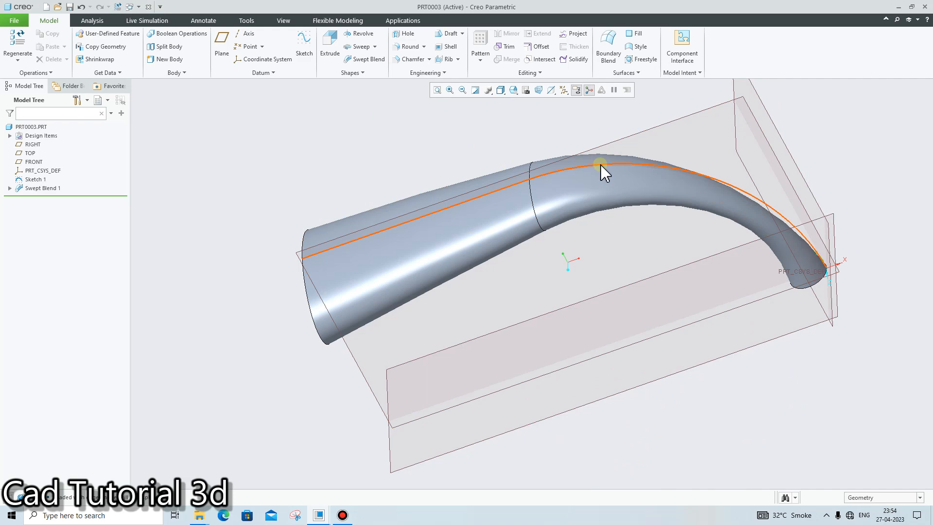
{"action": "middle_click_drag", "start_coordinate": [587, 194], "coordinate": [622, 168]}
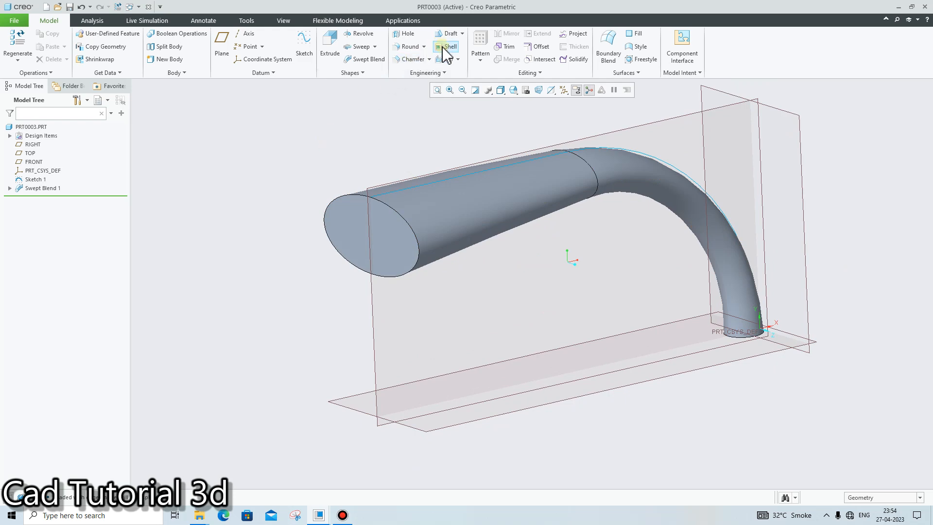
- Switch to the PRT0001 part containing the half-cylinder and its swept-blend duct
{"action": "mouse_move", "coordinate": [318, 515]}
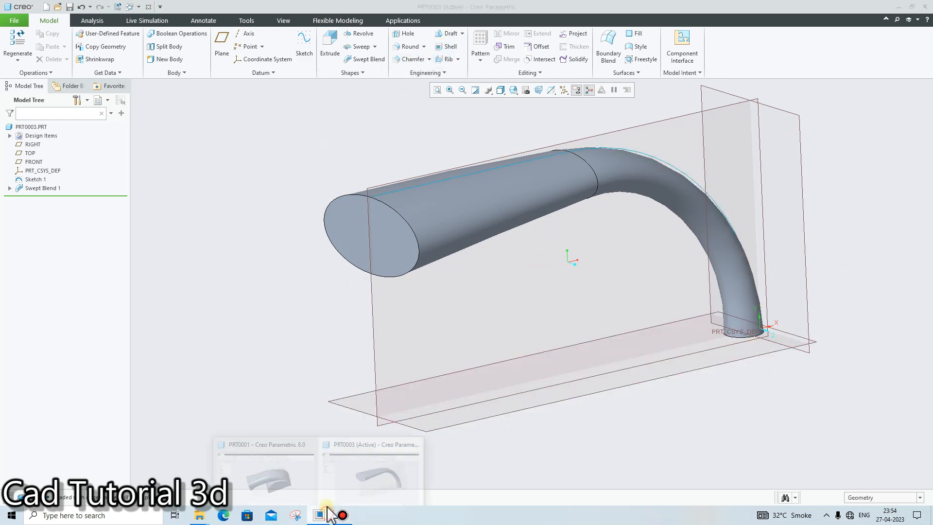
{"action": "left_click", "coordinate": [265, 476]}
{"action": "mouse_move", "coordinate": [583, 229]}
{"action": "middle_mouse_down"}
{"action": "mouse_move", "coordinate": [593, 146]}
{"action": "mouse_move", "coordinate": [564, 217]}
{"action": "mouse_move", "coordinate": [491, 203]}
{"action": "mouse_move", "coordinate": [444, 166]}
{"action": "mouse_move", "coordinate": [487, 229]}
{"action": "mouse_move", "coordinate": [539, 215]}
{"action": "mouse_move", "coordinate": [596, 225]}
{"action": "middle_mouse_up"}
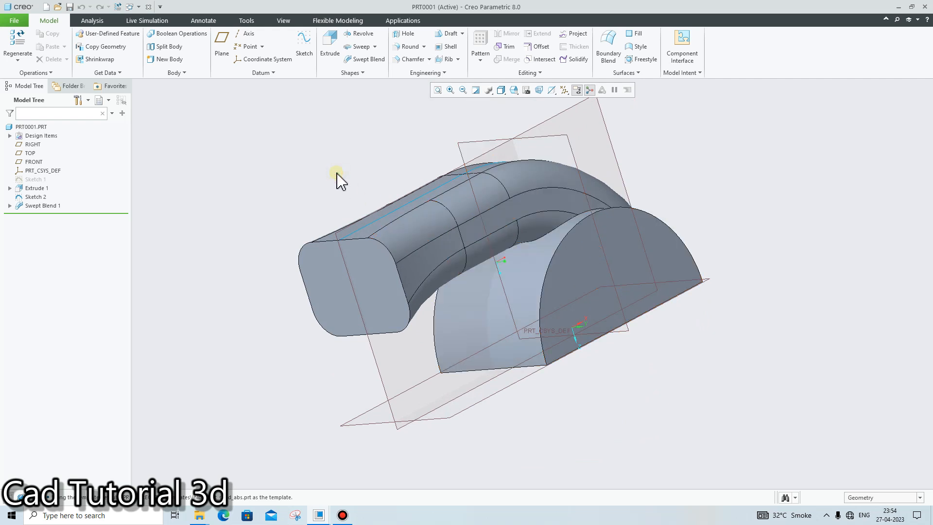
{"action": "left_click", "coordinate": [446, 47]}
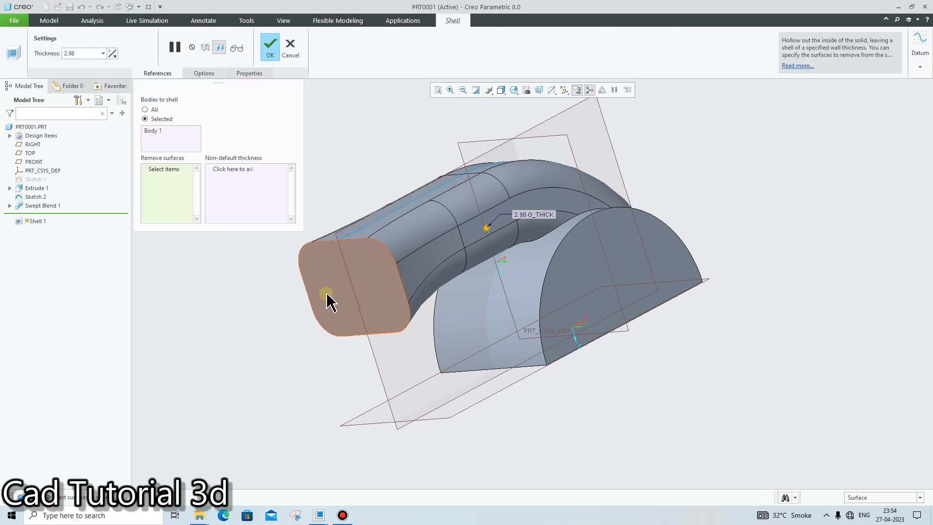
{"action": "middle_click_drag", "start_coordinate": [567, 255], "coordinate": [583, 312]}
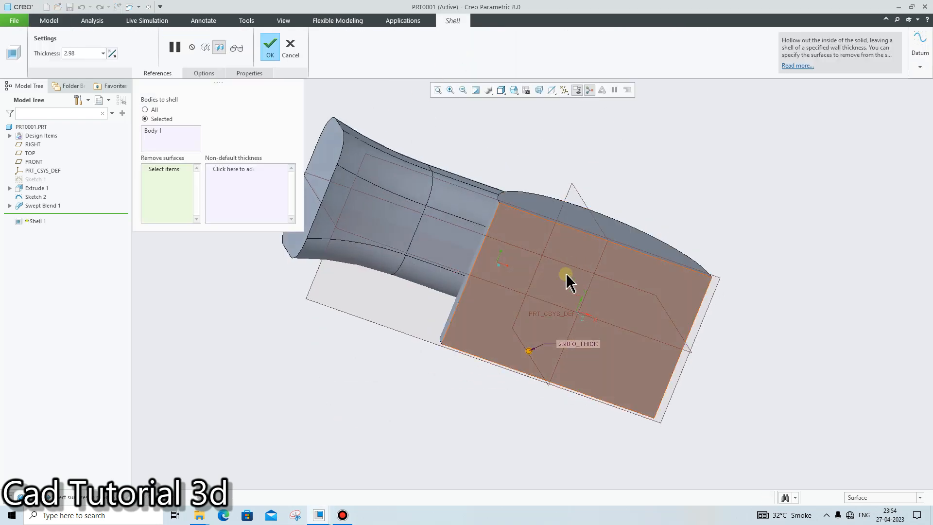
{"action": "mouse_move", "coordinate": [566, 277]}
{"action": "middle_mouse_down"}
{"action": "mouse_move", "coordinate": [564, 311]}
{"action": "mouse_move", "coordinate": [431, 287]}
{"action": "middle_mouse_up"}
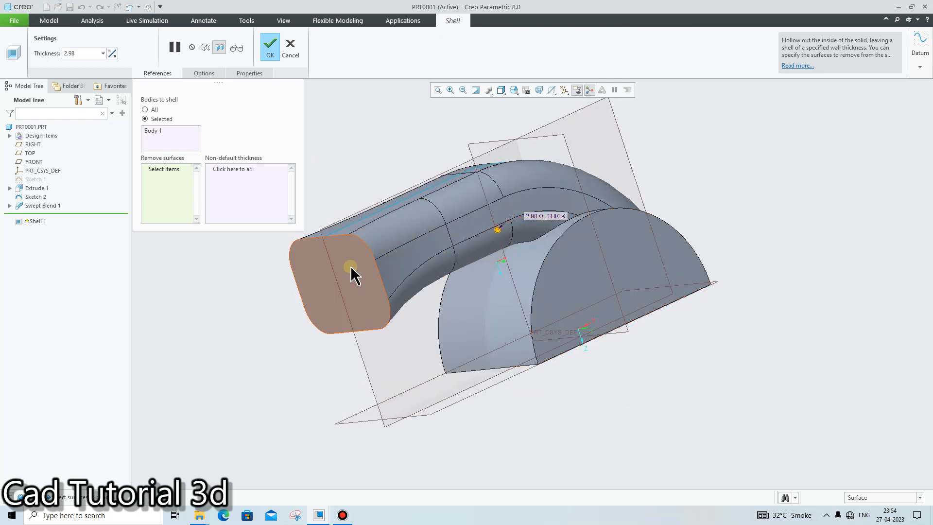
{"action": "left_click", "coordinate": [317, 299]}
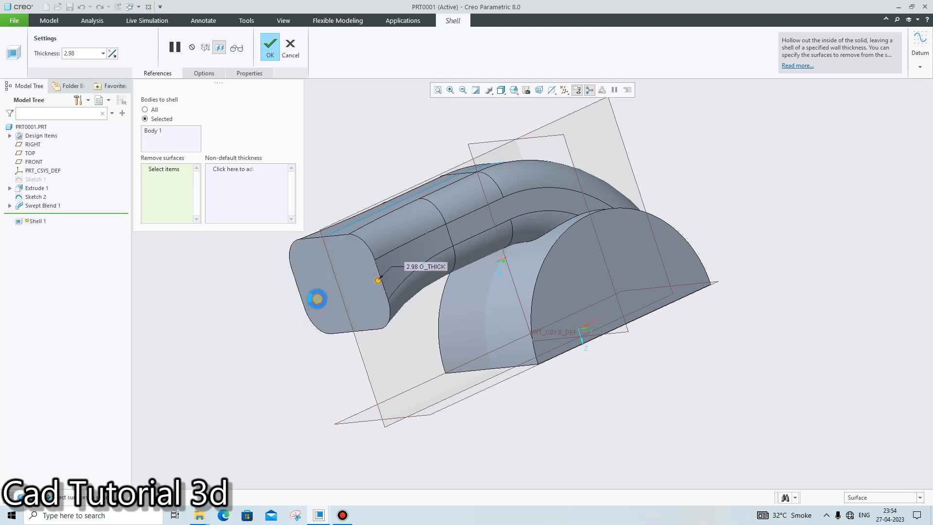
{"action": "middle_click_drag", "start_coordinate": [608, 298], "coordinate": [587, 253]}
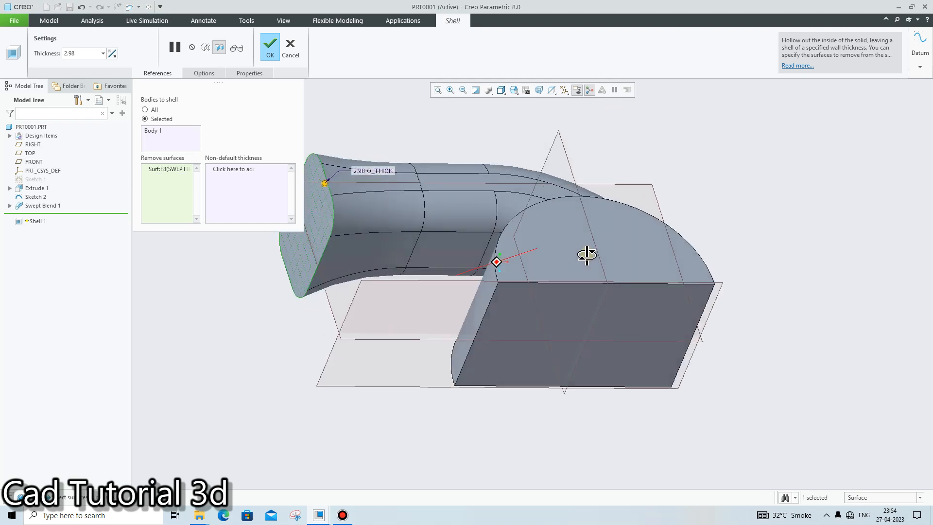
{"action": "left_click", "coordinate": [559, 332], "text": "ctrl"}
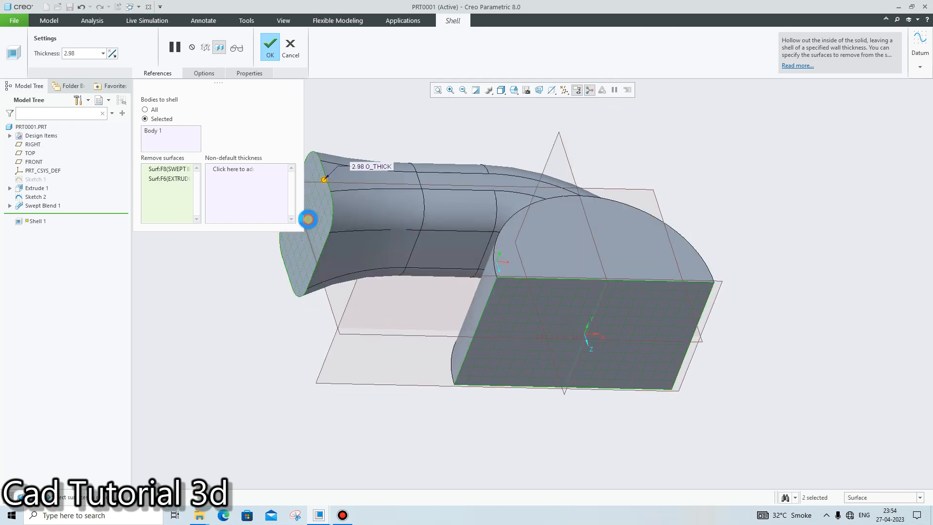
{"action": "left_click", "coordinate": [308, 219], "text": "ctrl"}
{"action": "middle_click_drag", "start_coordinate": [416, 243], "coordinate": [618, 191]}
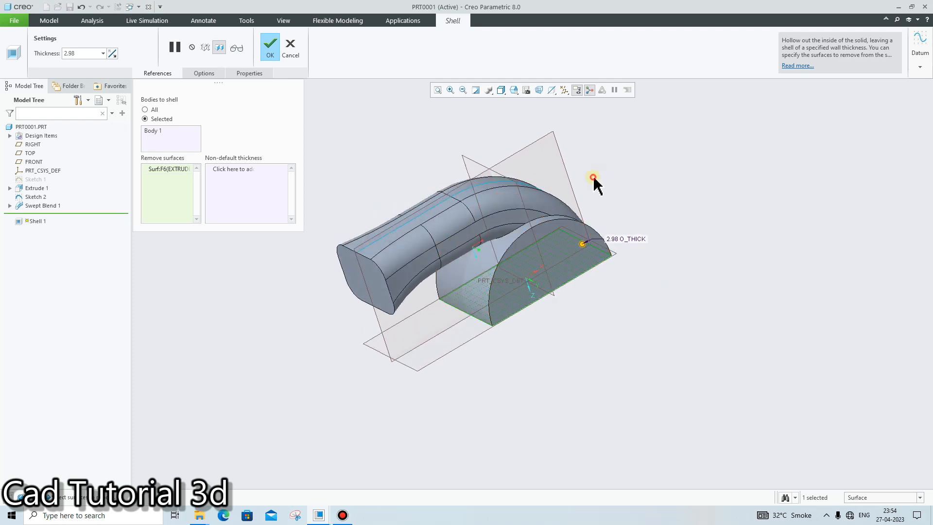
{"action": "left_click", "coordinate": [298, 62]}
{"action": "left_click", "coordinate": [465, 272]}
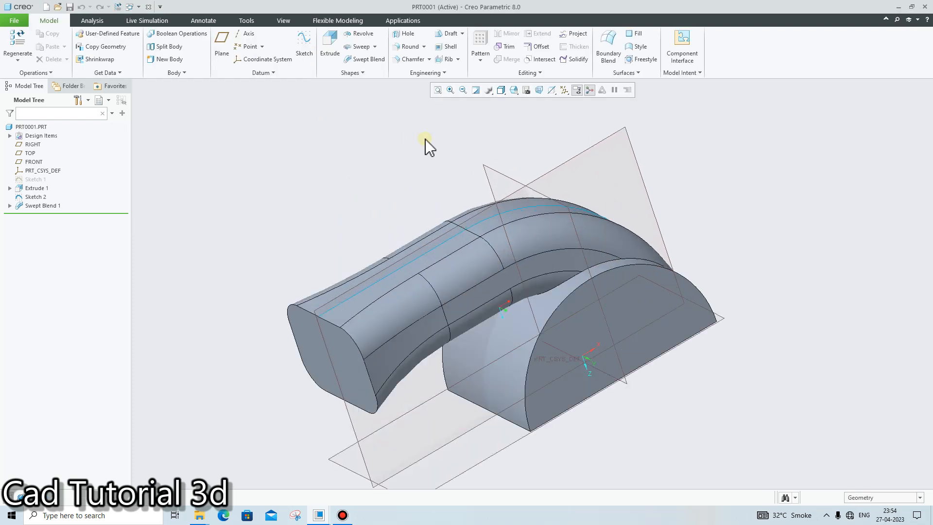
- Try to shell the body with a 2.98 wall, removing the blend's end face and the half-cylinder's flat base
{"action": "left_click", "coordinate": [445, 47]}
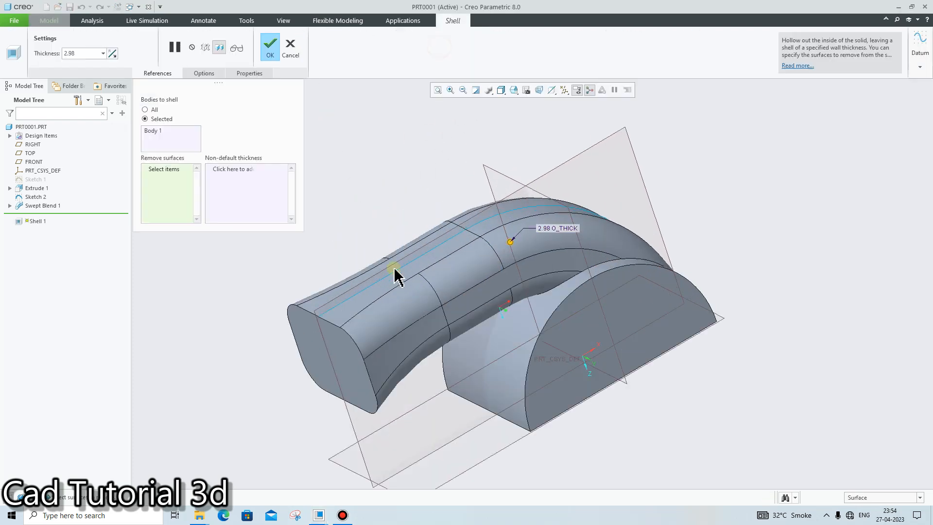
{"action": "left_click", "coordinate": [328, 350]}
{"action": "middle_click_drag", "start_coordinate": [507, 285], "coordinate": [579, 366]}
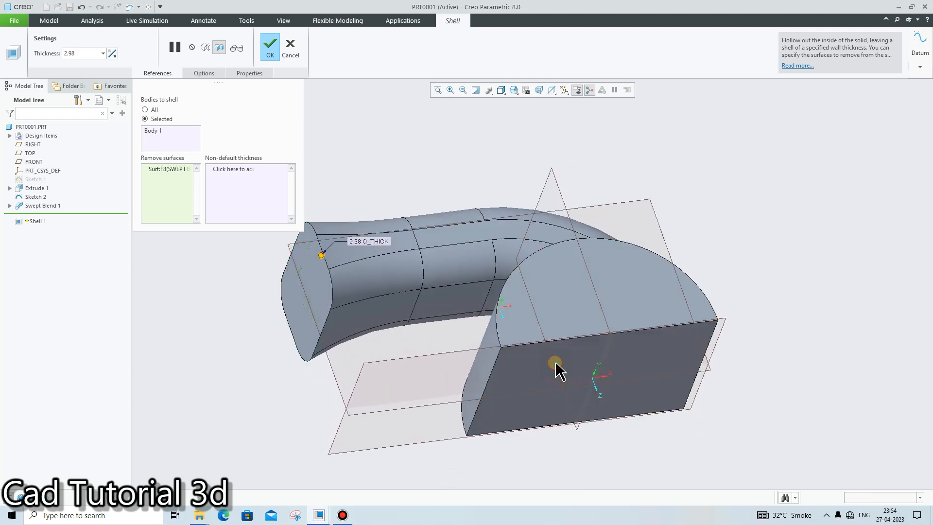
{"action": "left_click", "coordinate": [556, 370], "text": "ctrl"}
{"action": "left_click", "coordinate": [270, 49]}
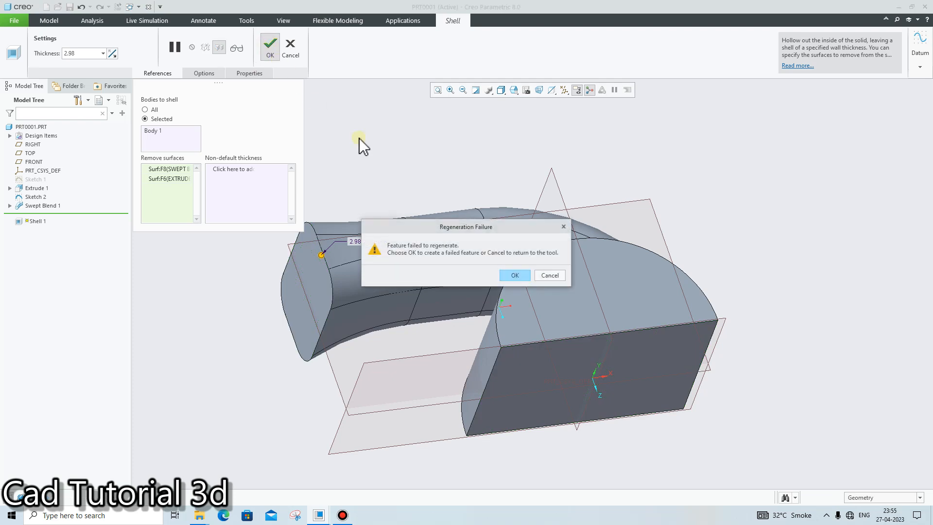
{"action": "left_click", "coordinate": [516, 276]}
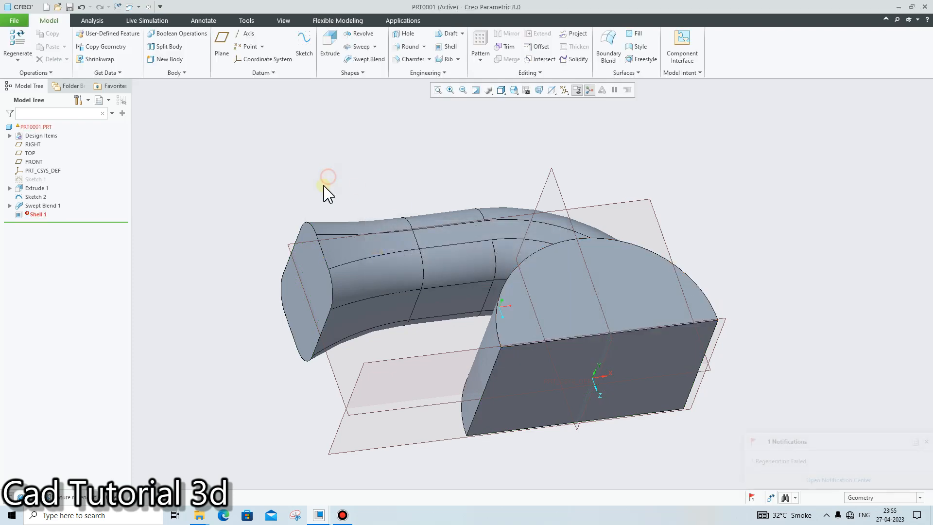
{"action": "middle_click_drag", "start_coordinate": [327, 192], "coordinate": [362, 250]}
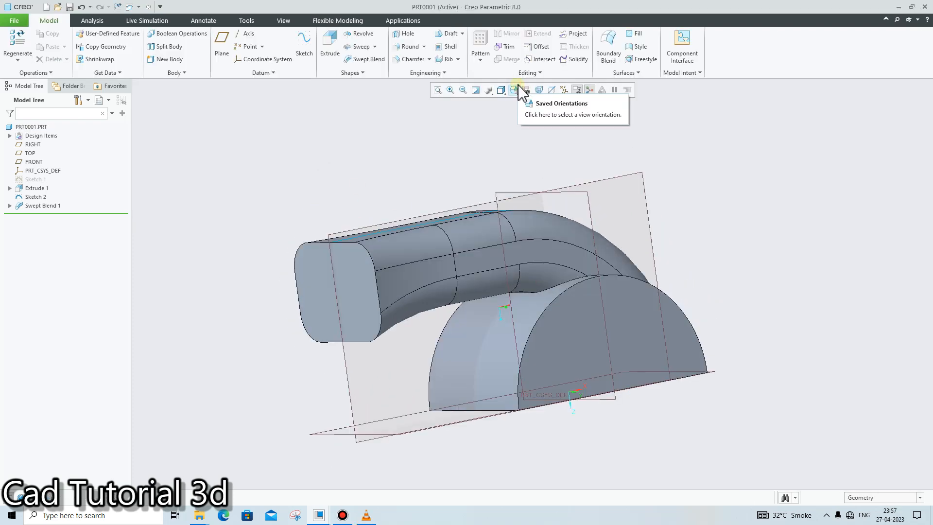
{"action": "left_click", "coordinate": [351, 514]}
{"action": "left_click", "coordinate": [351, 514]}
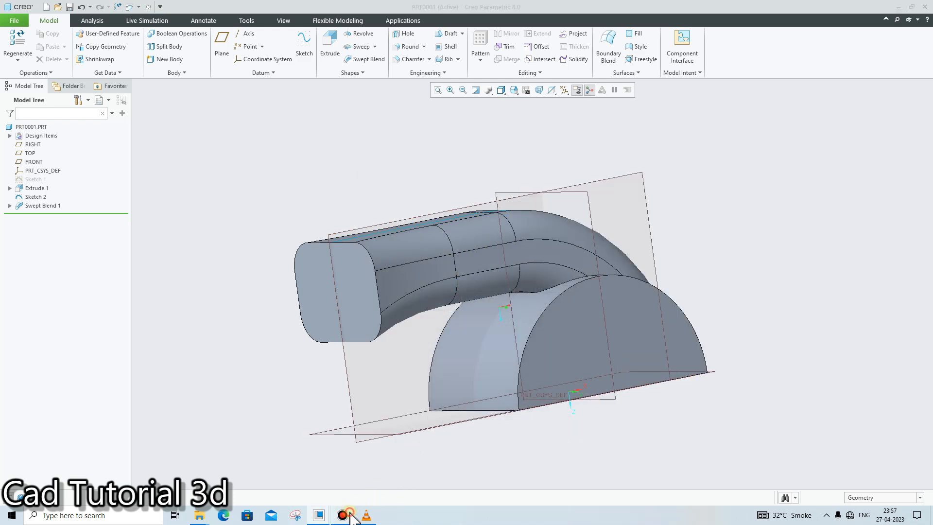
{"action": "left_click", "coordinate": [350, 514]}
{"action": "left_click", "coordinate": [351, 514]}
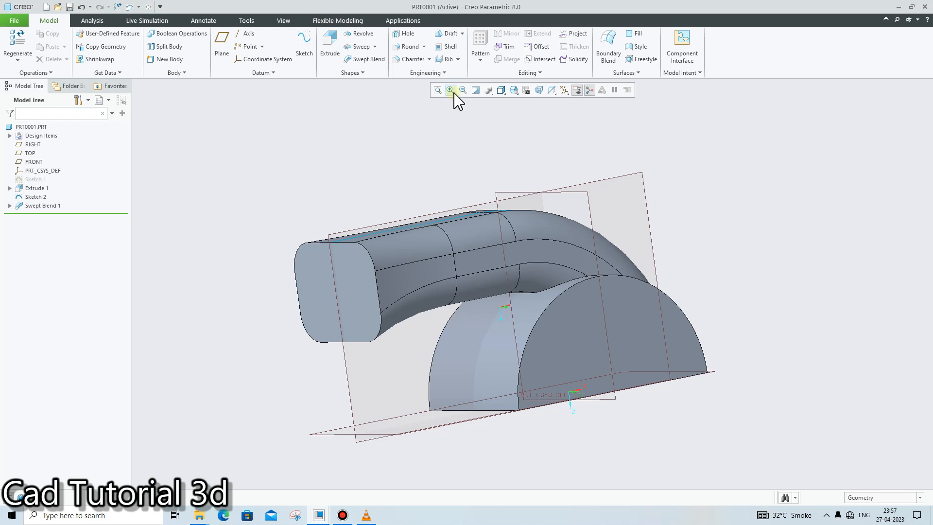
- Shell the body with a 1.00 wall, removing the swept blend's end face and the half-cylinder's flat base
{"action": "left_click", "coordinate": [446, 48]}
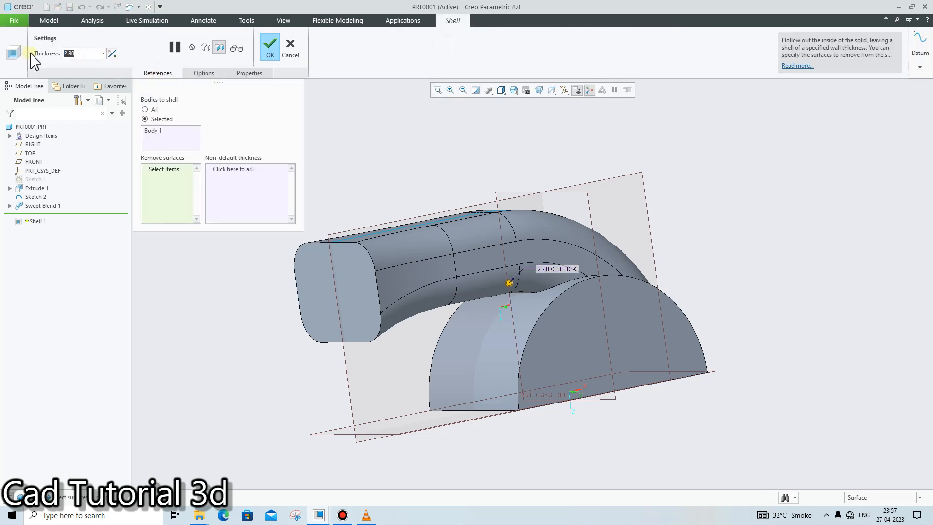
{"action": "key", "text": "BackSpace"}
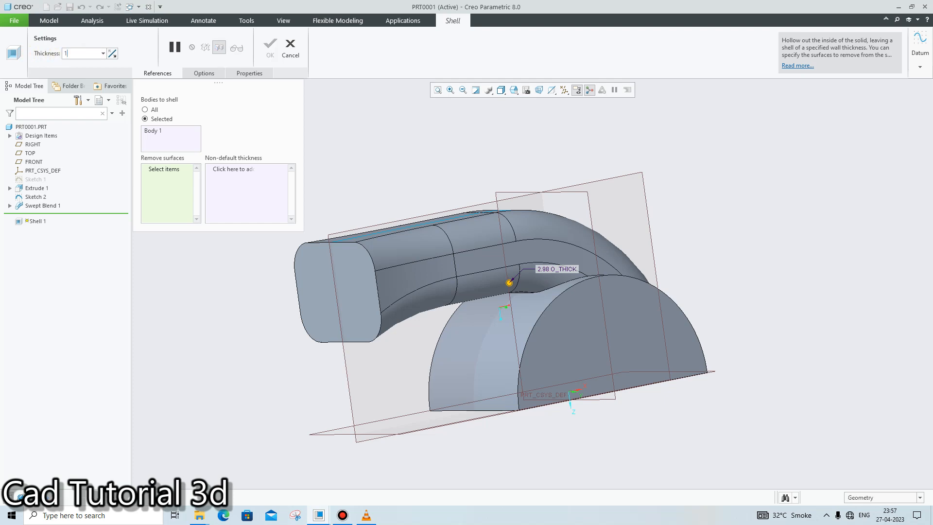
{"action": "key", "text": "Return"}
{"action": "left_click", "coordinate": [353, 291]}
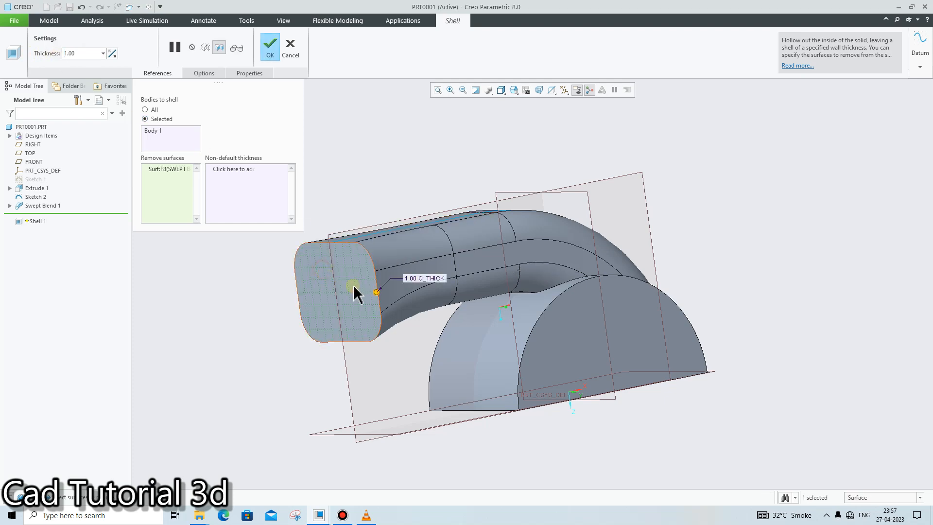
{"action": "middle_click_drag", "start_coordinate": [648, 320], "coordinate": [585, 312]}
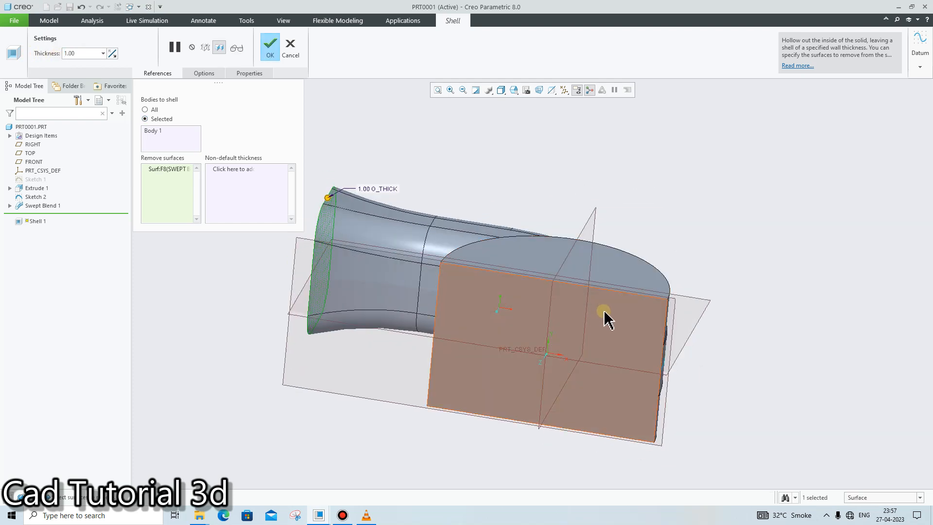
{"action": "left_click", "coordinate": [604, 308], "text": "ctrl"}
{"action": "middle_click_drag", "start_coordinate": [537, 225], "coordinate": [636, 306]}
{"action": "left_click", "coordinate": [275, 55]}
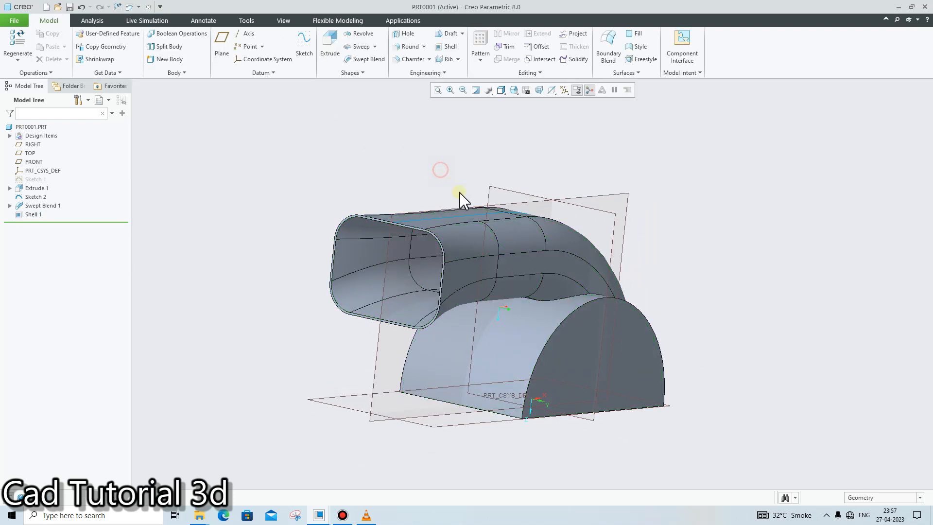
{"action": "middle_click_drag", "start_coordinate": [439, 167], "coordinate": [478, 189]}
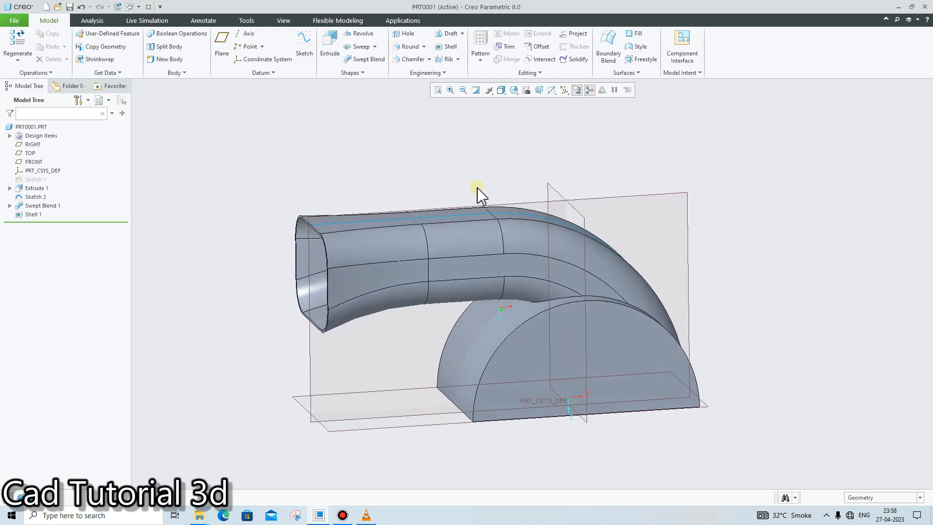
- Edit the shell's definition and set its thickness to 2.50
{"action": "right_click", "coordinate": [30, 214]}
{"action": "left_click", "coordinate": [45, 181]}
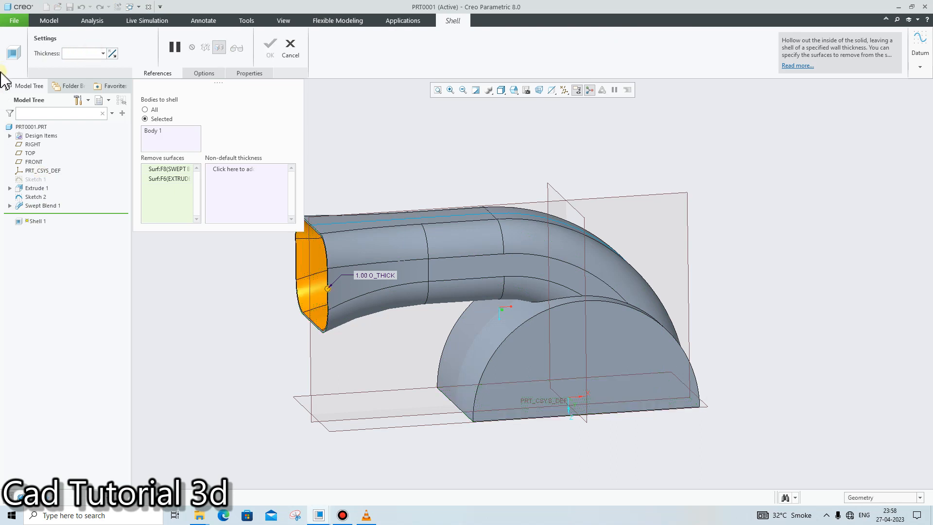
{"action": "key", "text": "Return"}
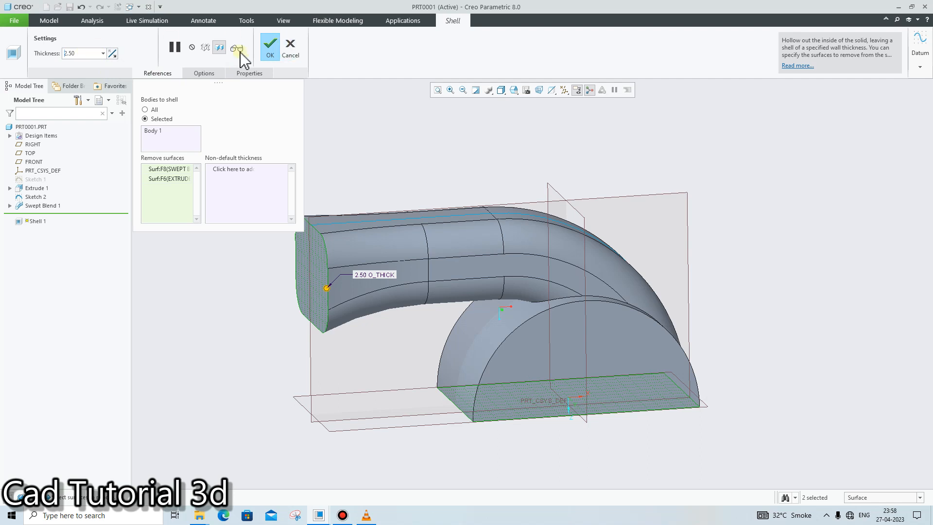
- Try to complete the shell with a thickness of 2.30 and close the troubleshooting report
{"action": "key", "text": "BackSpace"}
{"action": "key", "text": "BackSpace"}
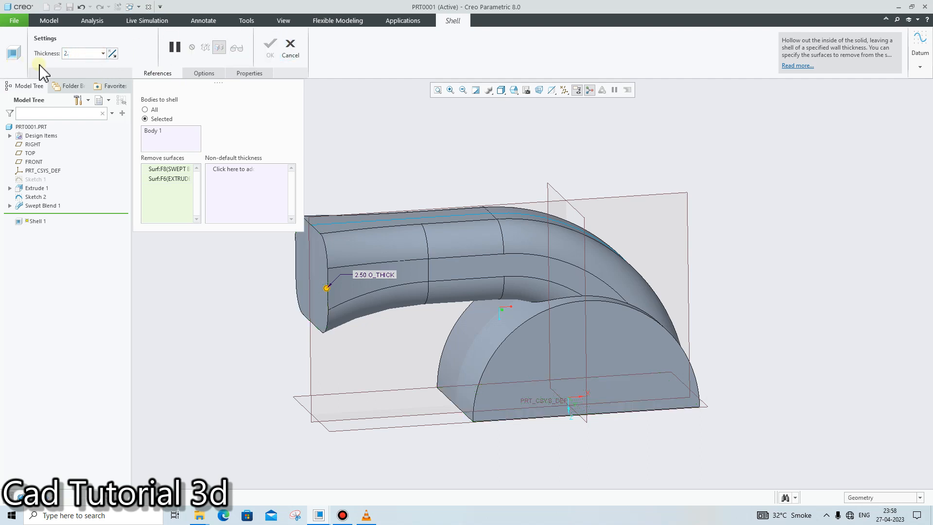
{"action": "left_click", "coordinate": [39, 64]}
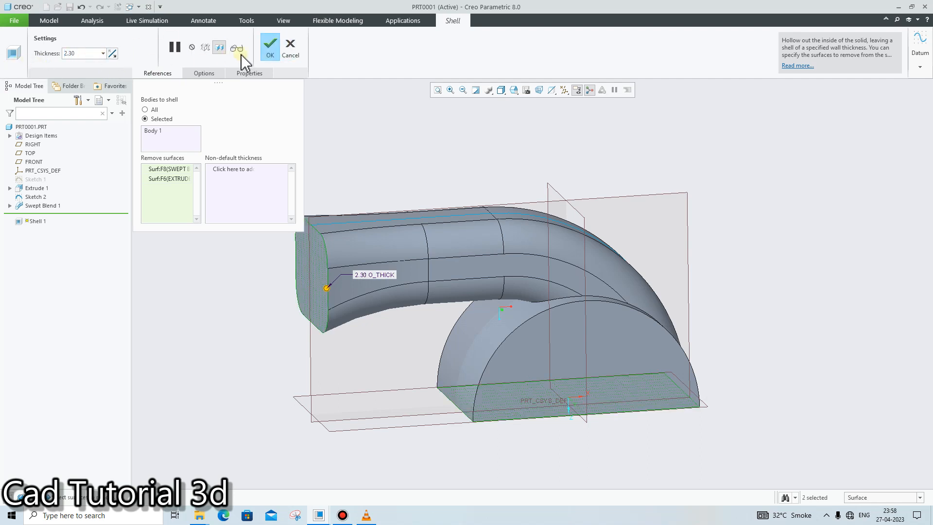
{"action": "left_click", "coordinate": [271, 50]}
{"action": "left_click", "coordinate": [547, 276]}
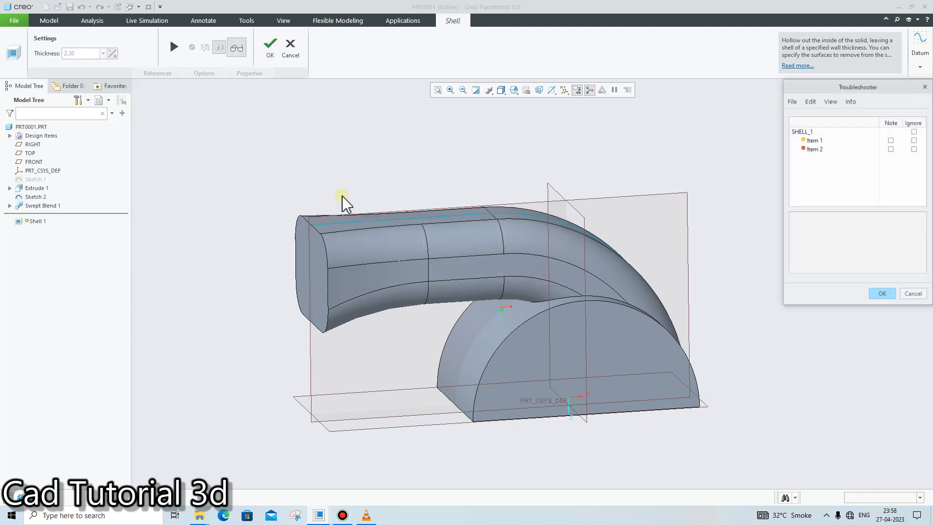
{"action": "left_click", "coordinate": [882, 294]}
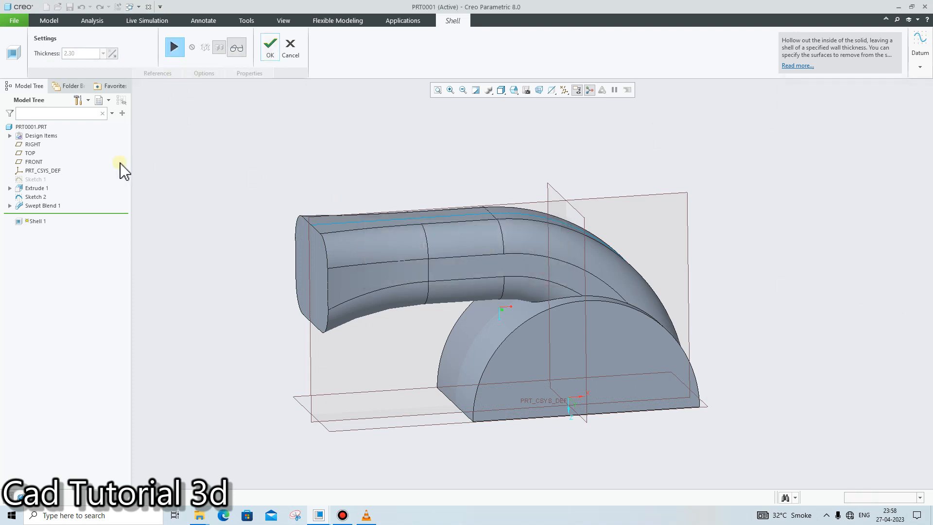
- Cancel the pending shell redefinition and confirm discarding its changes
{"action": "right_click", "coordinate": [31, 210]}
{"action": "left_click", "coordinate": [258, 150]}
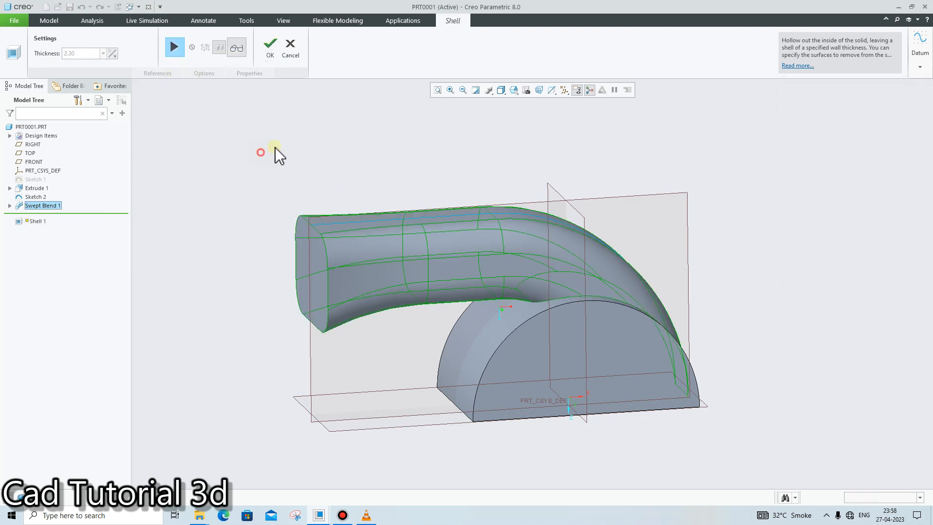
{"action": "left_click", "coordinate": [290, 51]}
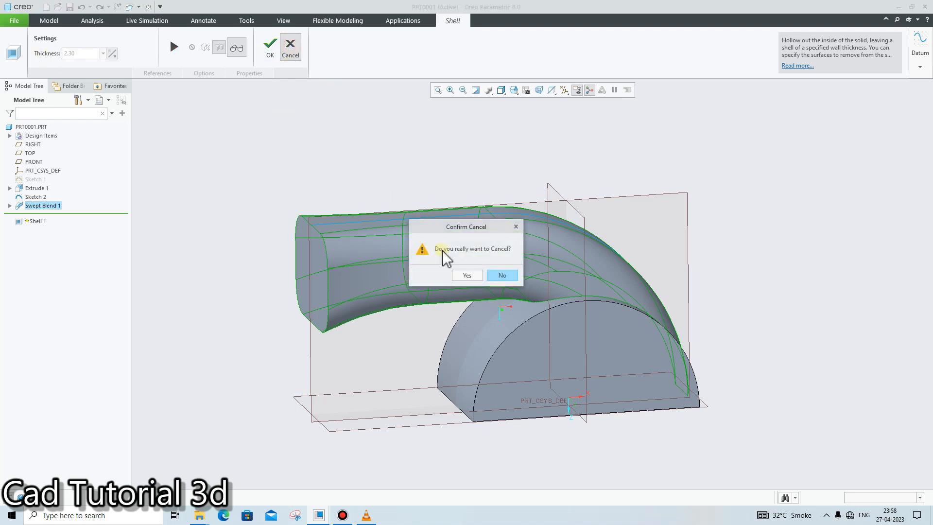
{"action": "left_click", "coordinate": [459, 277]}
- Examine the shelled body from its open duct end and from the underside of the half-cylinder
{"action": "right_click", "coordinate": [38, 214]}
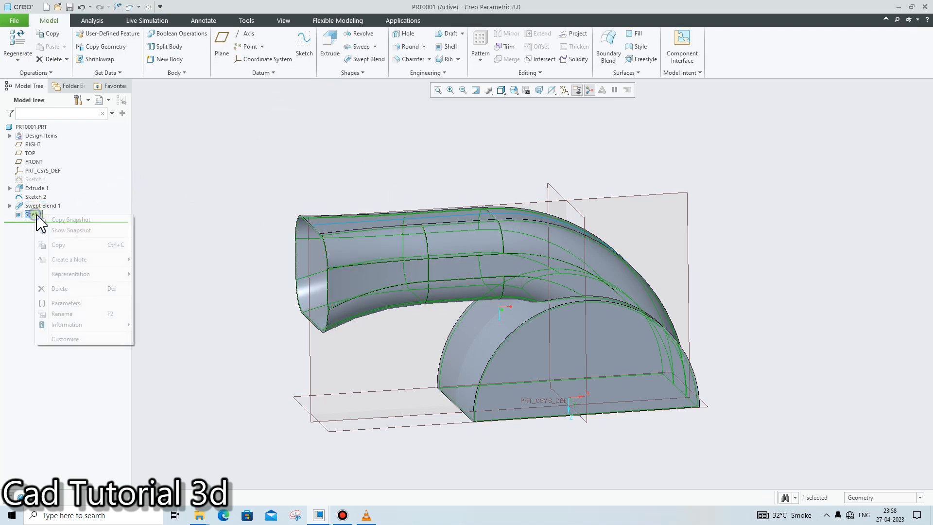
{"action": "left_click", "coordinate": [65, 184]}
{"action": "middle_click_drag", "start_coordinate": [402, 182], "coordinate": [481, 188]}
{"action": "left_click", "coordinate": [325, 119]}
{"action": "middle_click", "coordinate": [325, 119]}
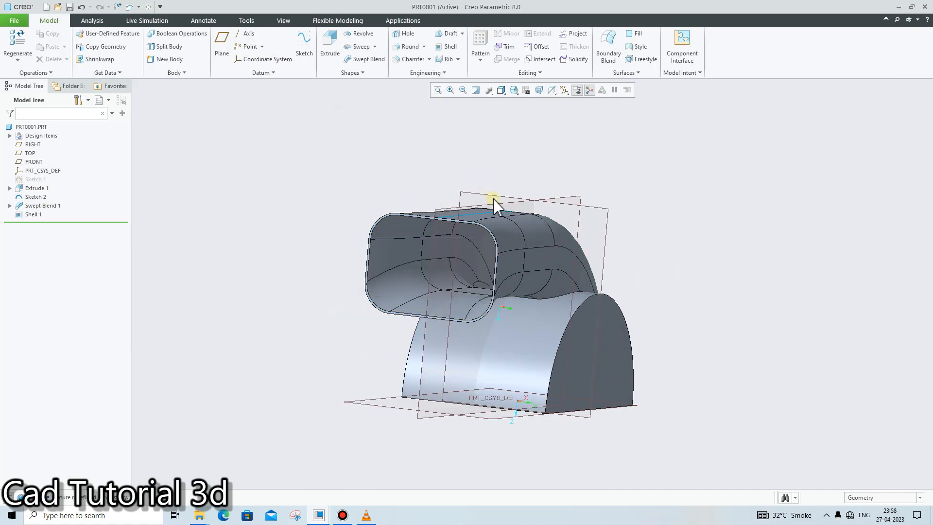
{"action": "middle_click_drag", "start_coordinate": [562, 210], "coordinate": [427, 292]}
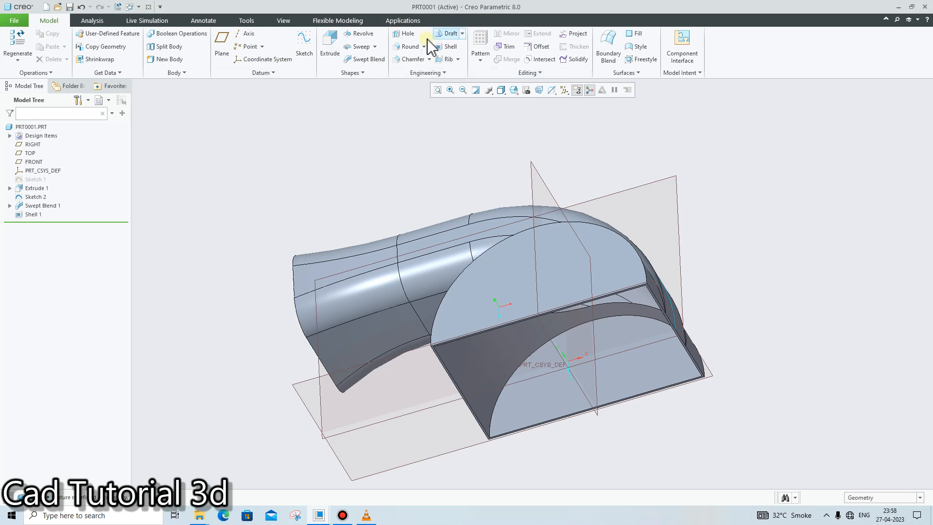
{"action": "left_click", "coordinate": [431, 59]}
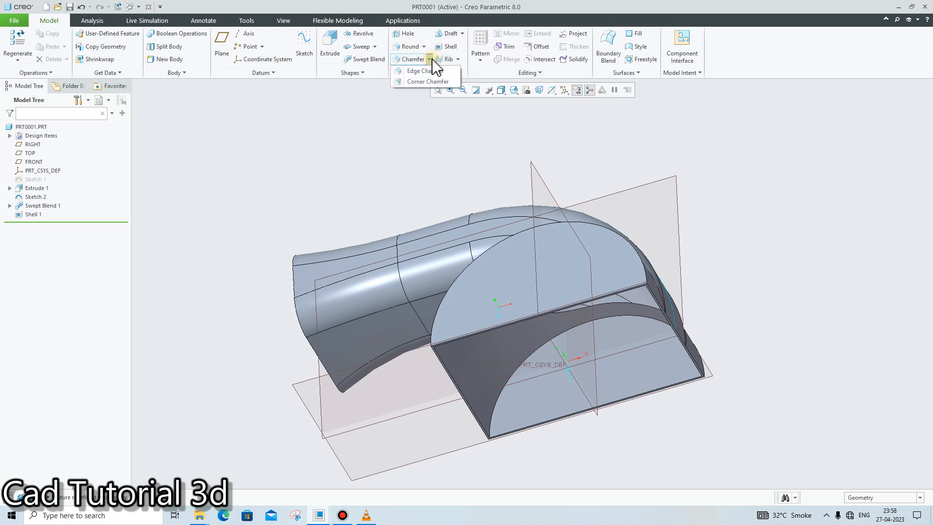
{"action": "left_click", "coordinate": [432, 59]}
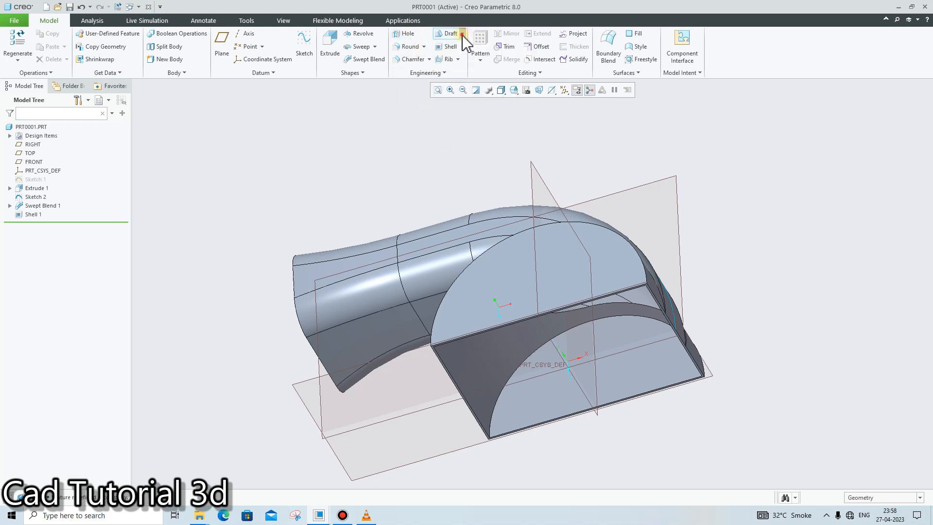
{"action": "left_click", "coordinate": [459, 59]}
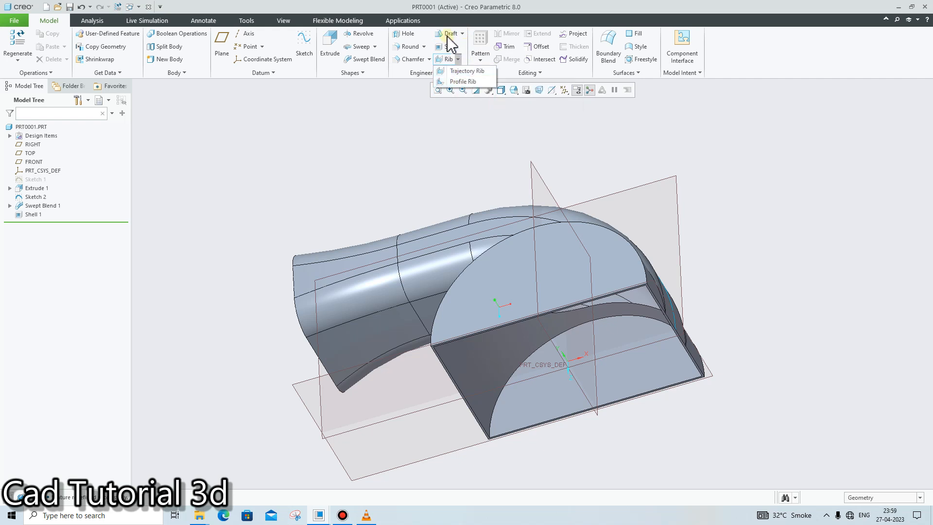
{"action": "left_click", "coordinate": [462, 35]}
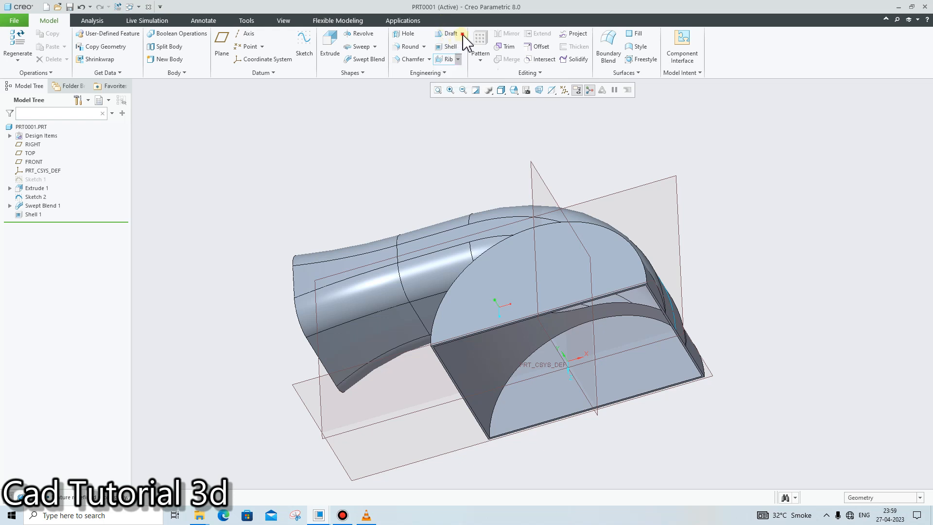
{"action": "left_click", "coordinate": [462, 35]}
{"action": "left_click", "coordinate": [462, 34]}
{"action": "left_click", "coordinate": [480, 59]}
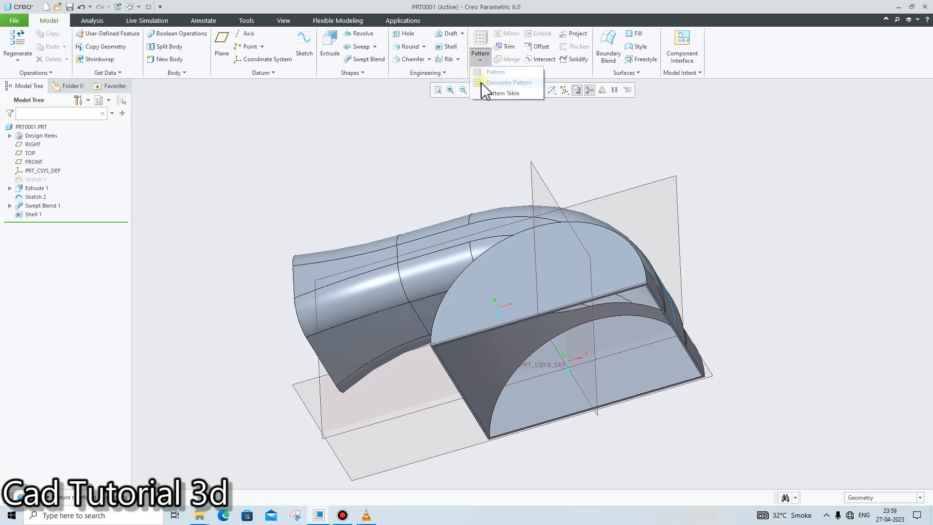
{"action": "left_click", "coordinate": [422, 131]}
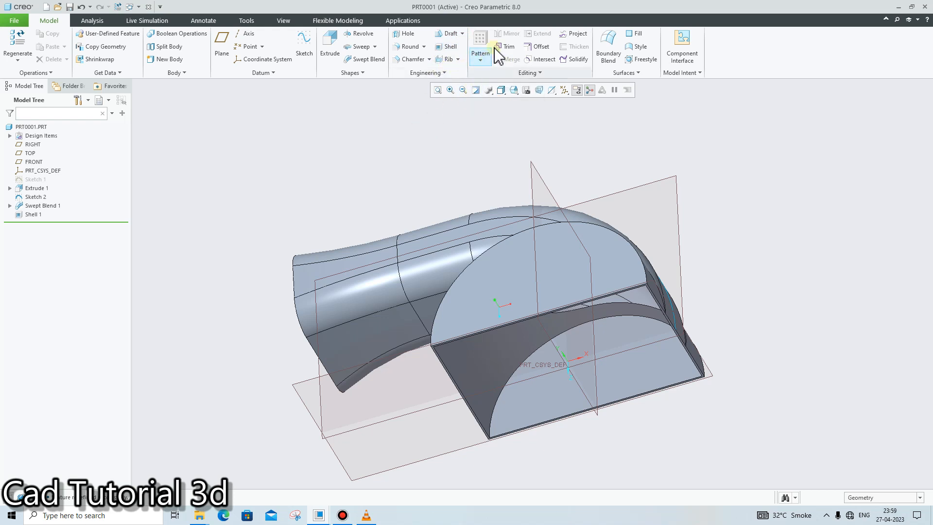